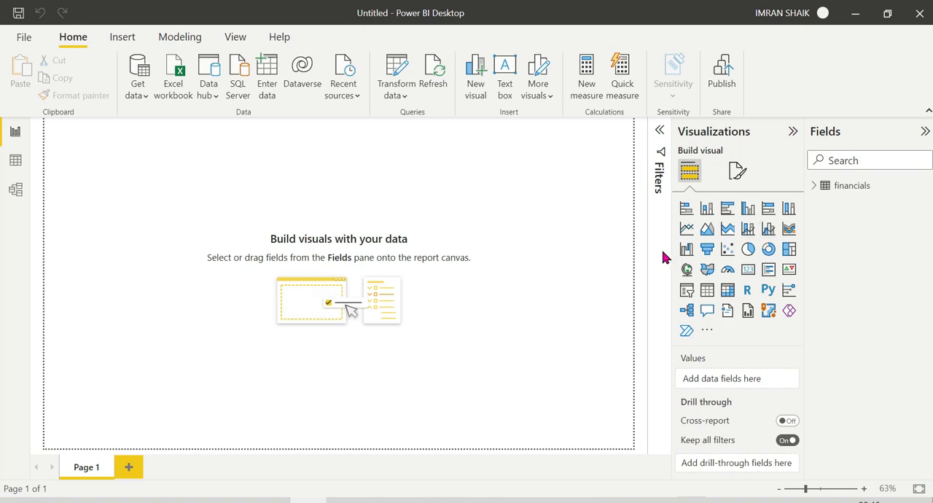
# Add a stacked column chart to Page 1 and move it slightly in from the page's corner.
pyautogui.rightClick(705, 216)
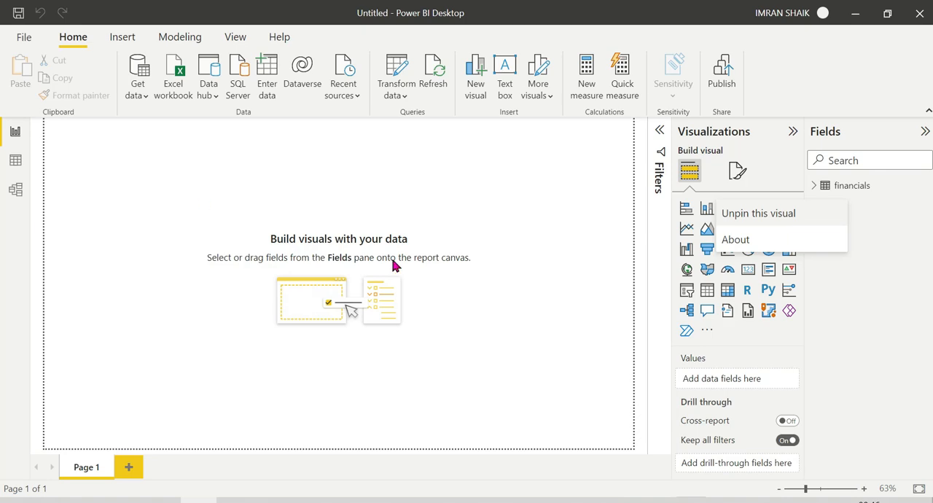
pyautogui.click(577, 282)
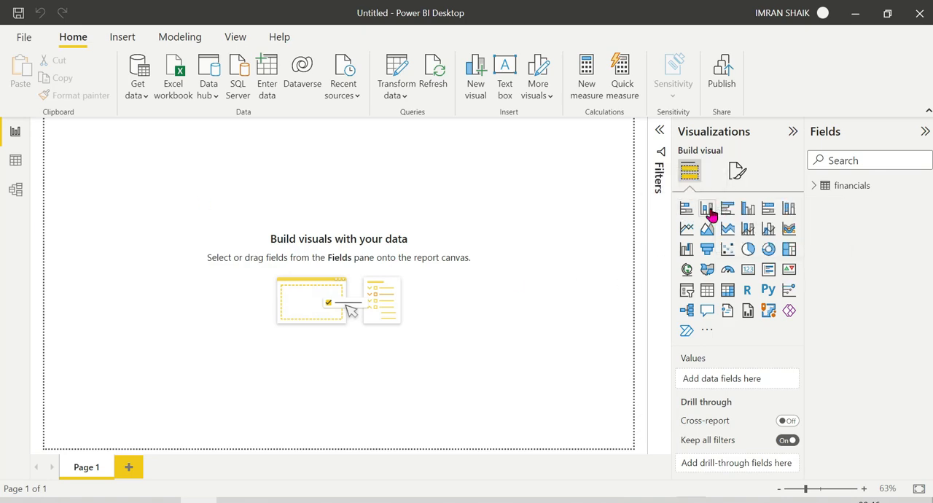
pyautogui.click(708, 213)
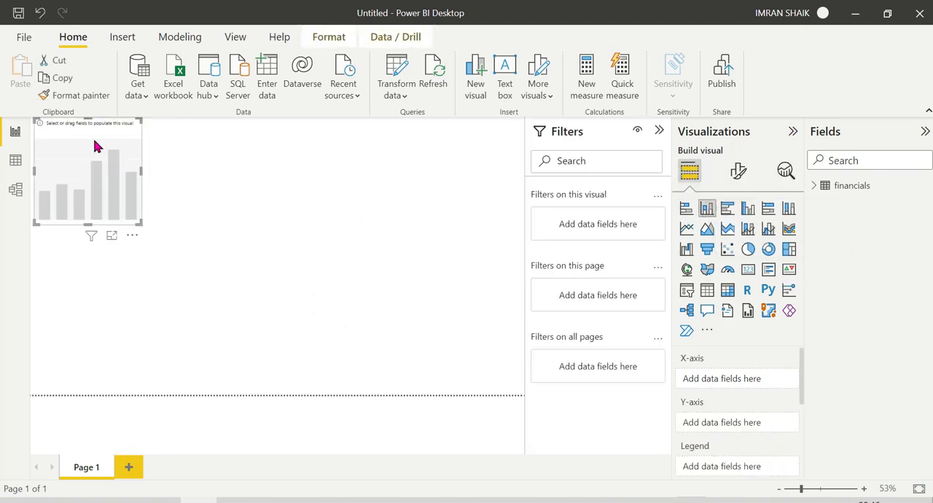
pyautogui.moveTo(103, 138); pyautogui.dragTo(175, 170)
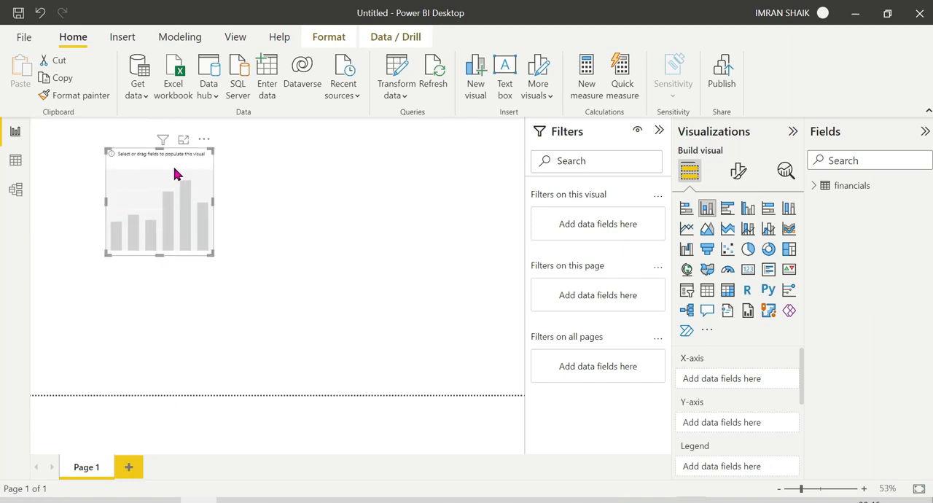
# Assign Country to the column chart's X-axis and Profit to its Y-axis, and enlarge the chart so its columns fit.
pyautogui.click(813, 187)
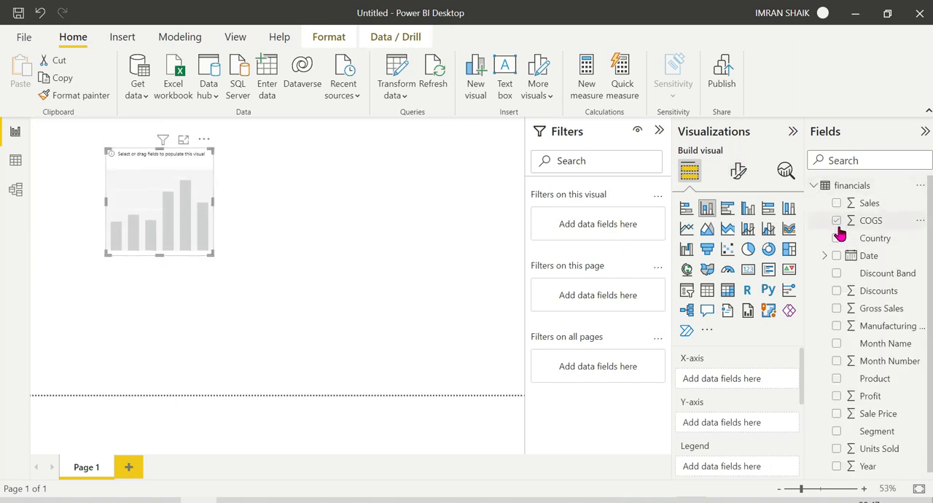
pyautogui.moveTo(873, 241); pyautogui.dragTo(714, 380)
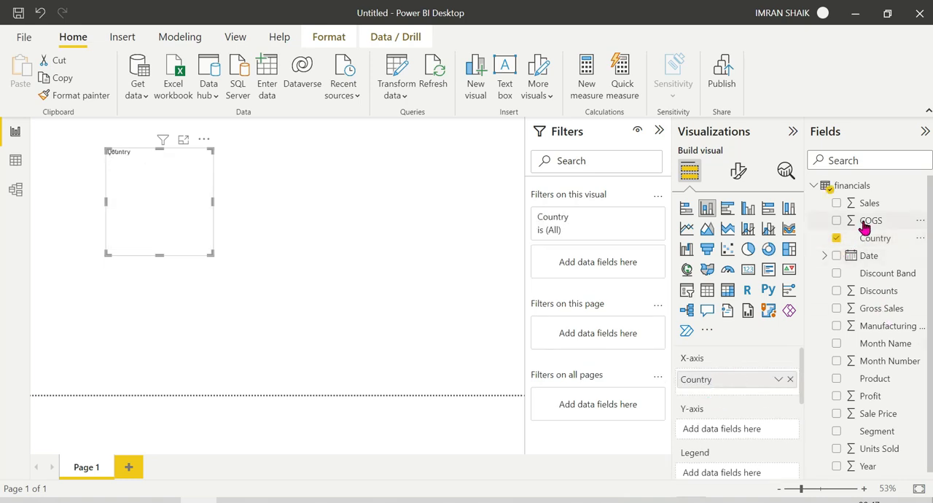
pyautogui.moveTo(873, 398); pyautogui.dragTo(725, 440)
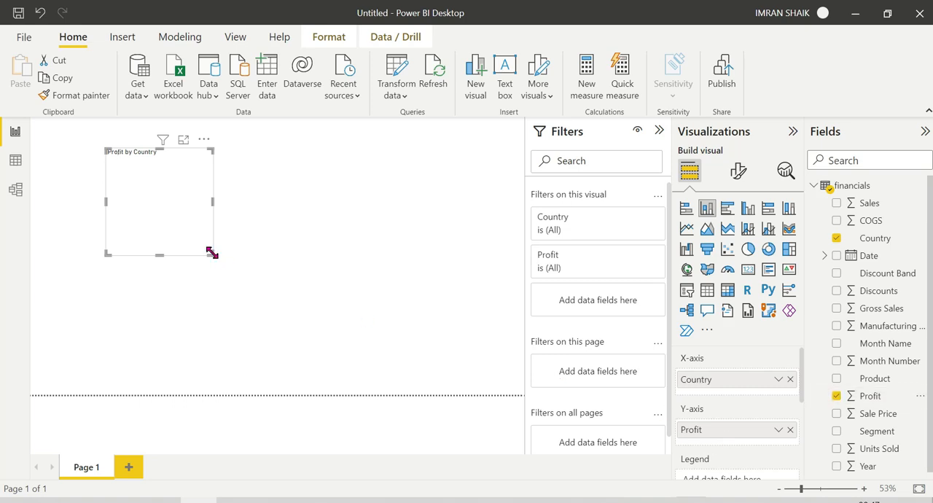
pyautogui.moveTo(208, 251); pyautogui.dragTo(252, 276)
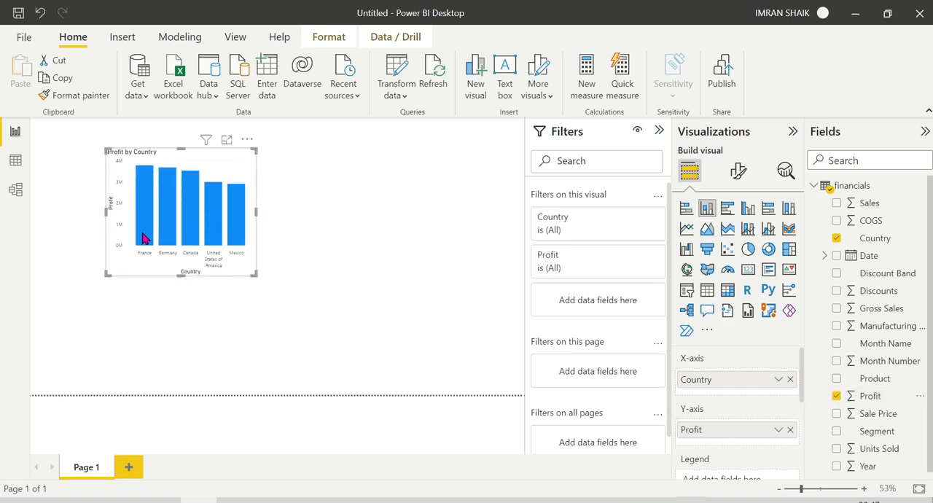
pyautogui.moveTo(155, 237)
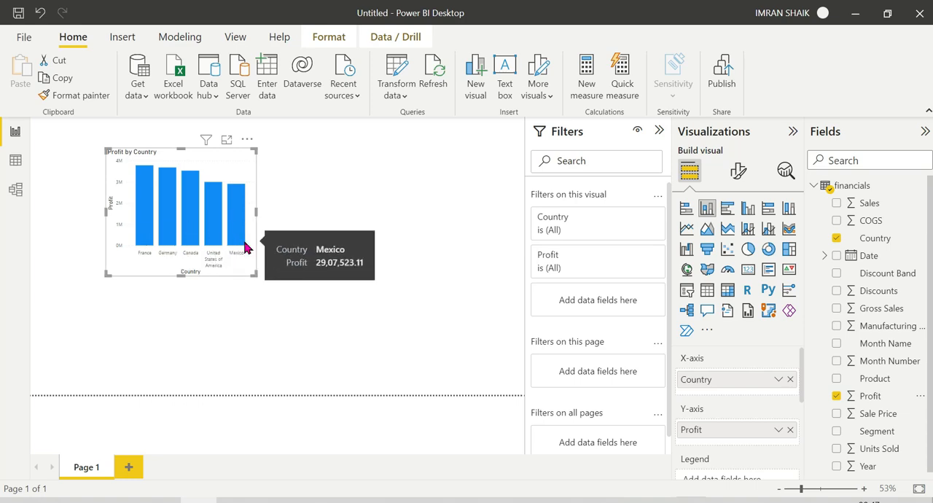
pyautogui.click(394, 309)
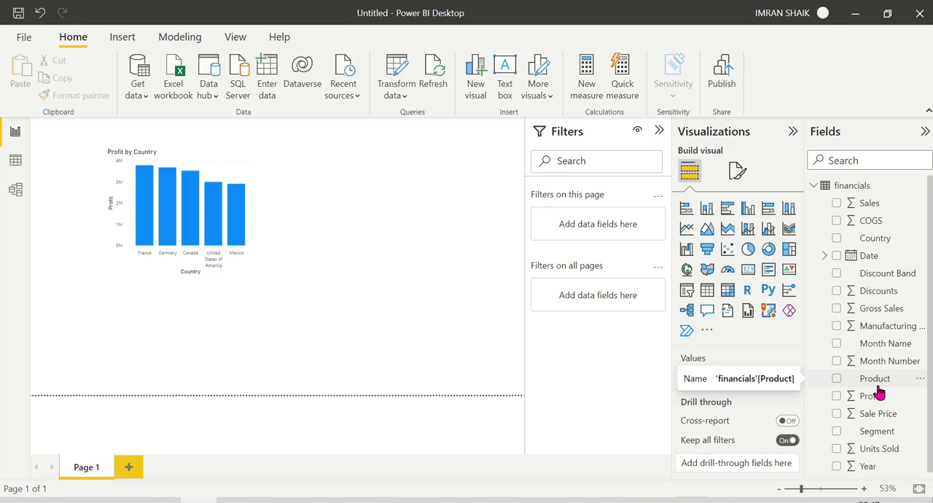
# Add a second stacked column chart with Product on the X-axis and Profit on the Y-axis, placed beside the Country chart.
pyautogui.click(708, 210)
pyautogui.moveTo(172, 319); pyautogui.dragTo(423, 239)
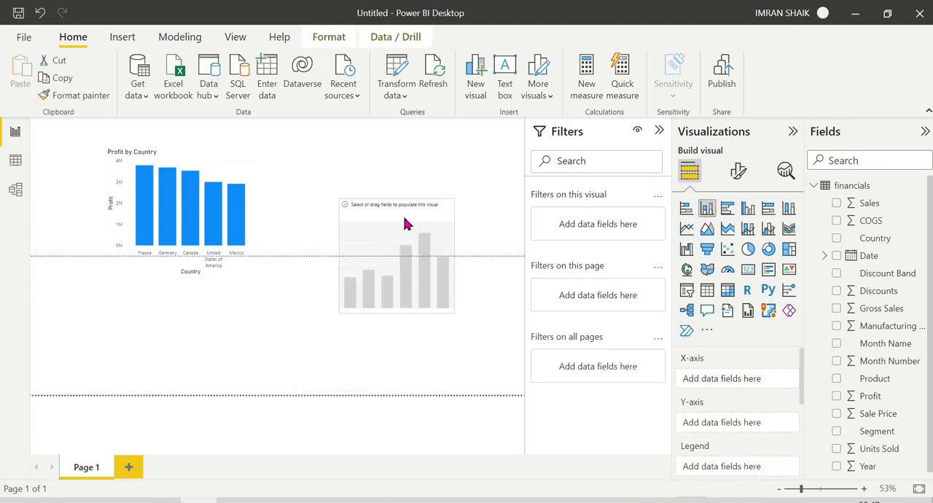
pyautogui.moveTo(871, 379); pyautogui.dragTo(751, 380)
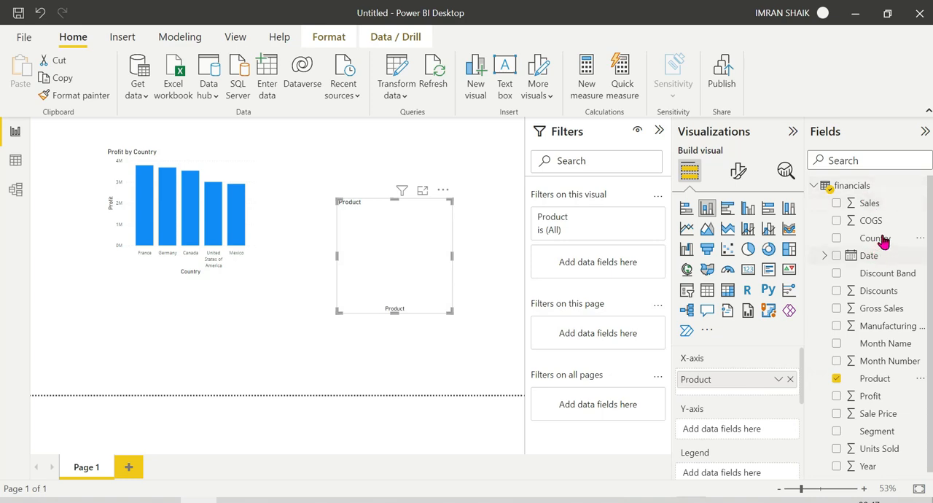
pyautogui.moveTo(882, 397); pyautogui.dragTo(753, 432)
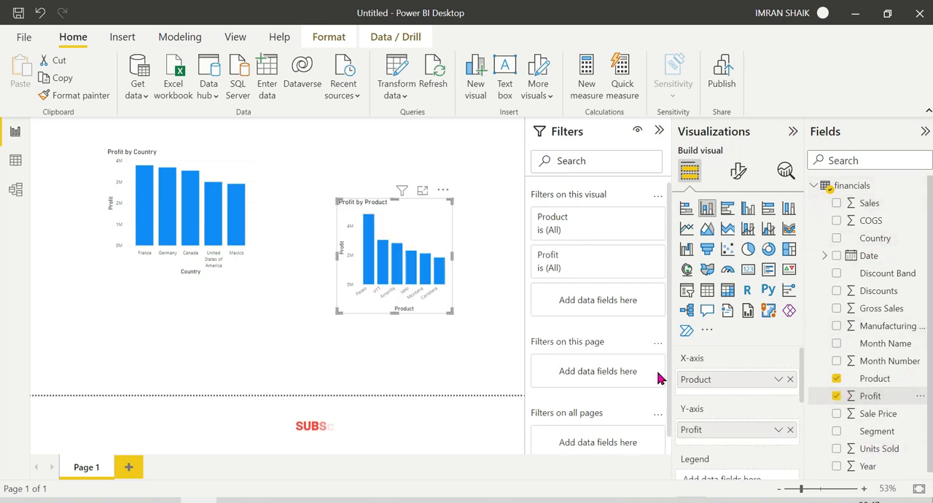
pyautogui.moveTo(425, 215); pyautogui.dragTo(419, 169)
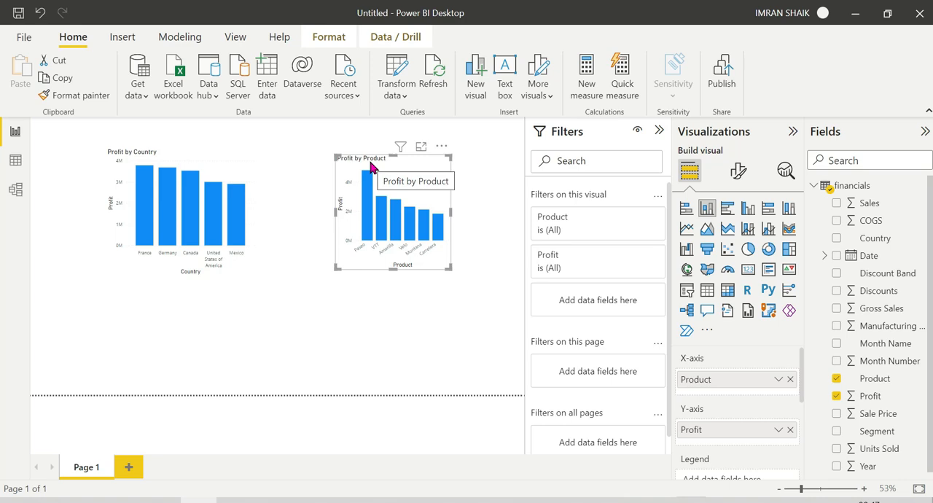
# Cross-highlight the report by the France column in the Profit by Country chart and clear the selection again.
pyautogui.click(140, 203)
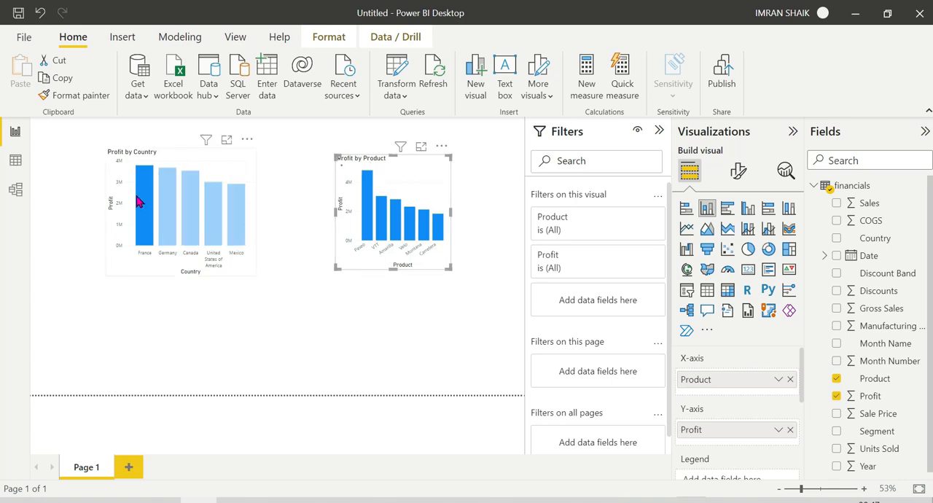
pyautogui.click(140, 202)
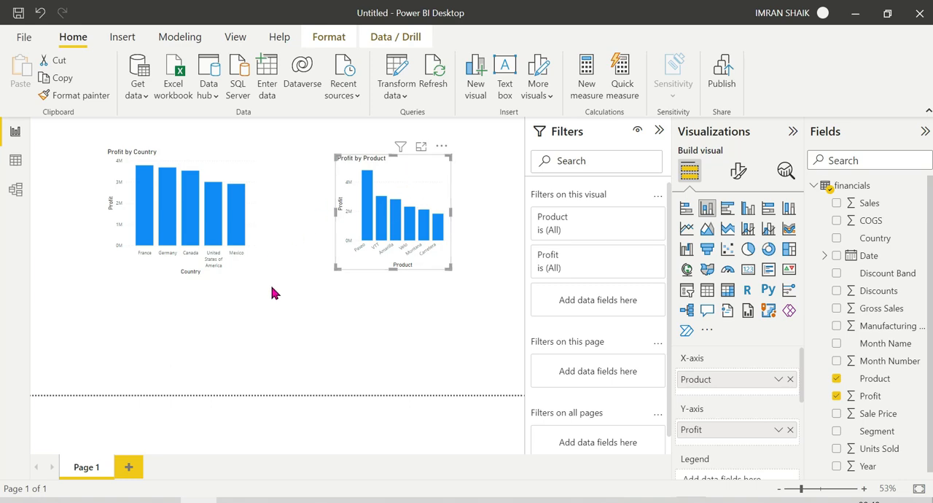
pyautogui.click(318, 308)
# Cut both charts from Page 1, paste them onto a new Page 2, and return to Page 1.
pyautogui.hotkey('ctrl', 'a')
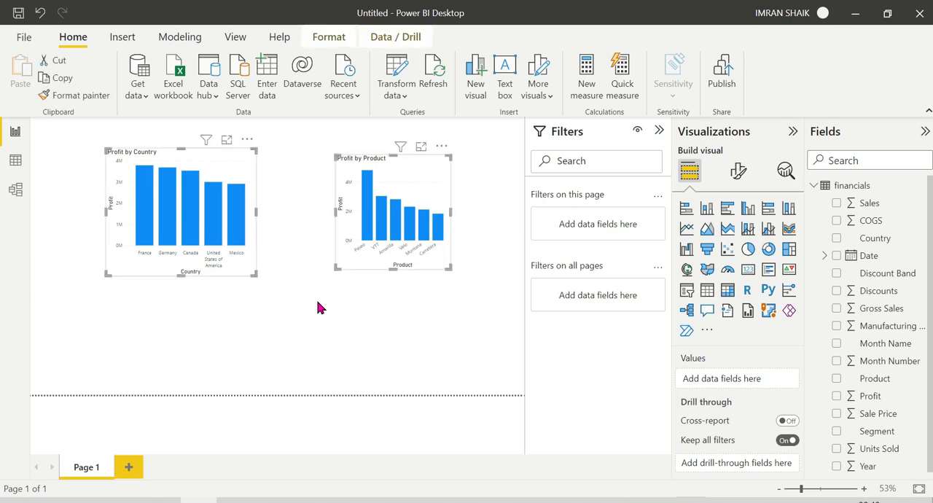
pyautogui.hotkey('ctrl', 'x')
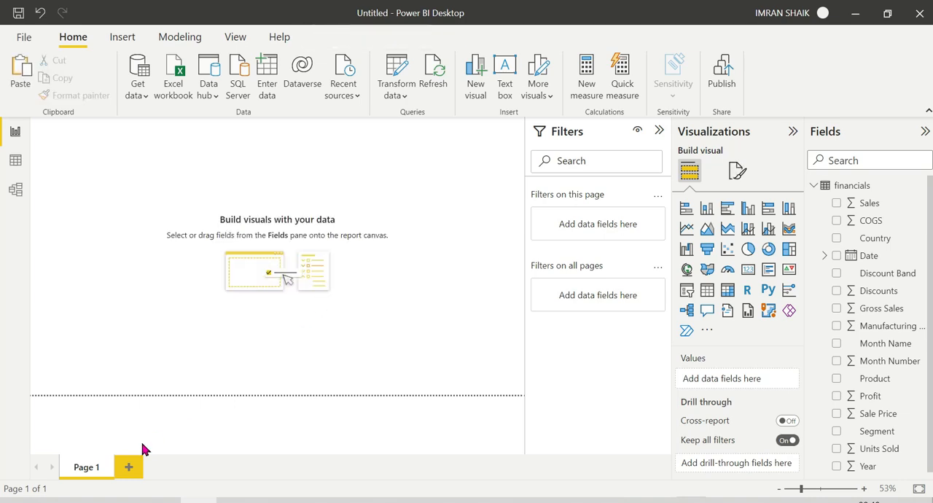
pyautogui.click(134, 466)
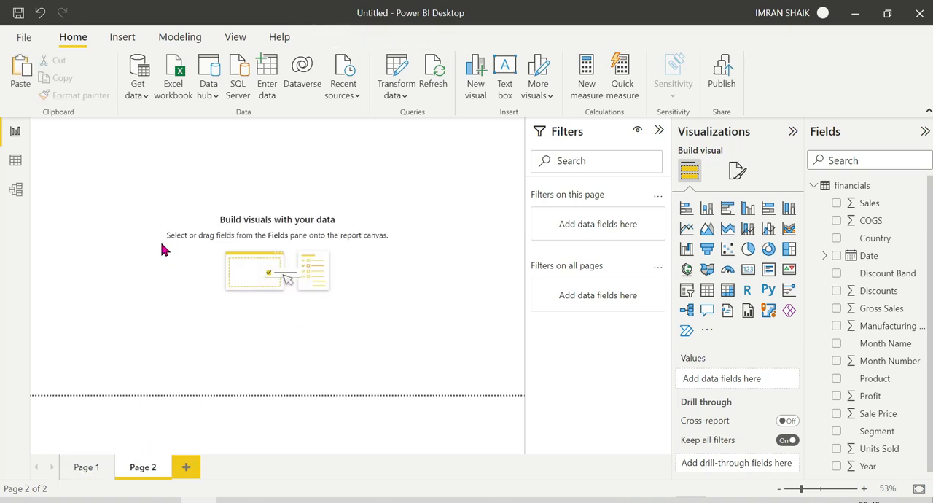
pyautogui.hotkey('ctrl', 'v')
pyautogui.click(84, 470)
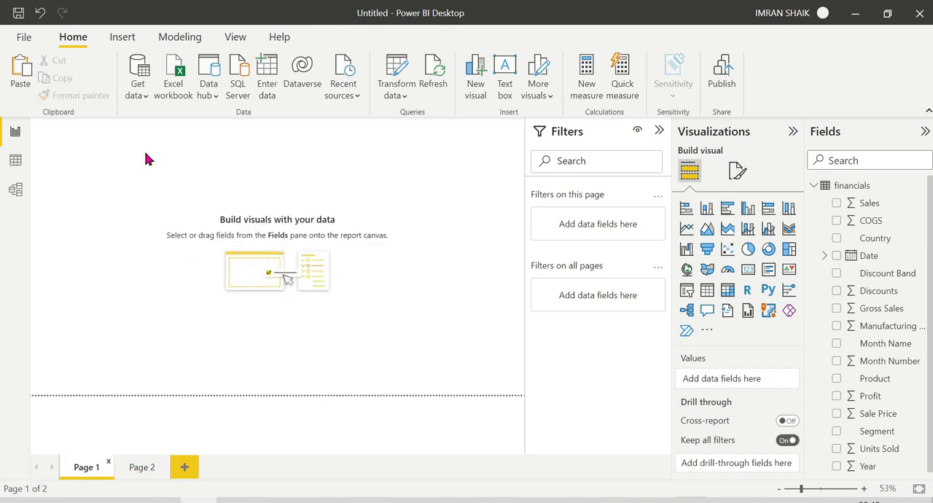
# Check the program's installed version information and close it.
pyautogui.click(24, 37)
pyautogui.click(32, 470)
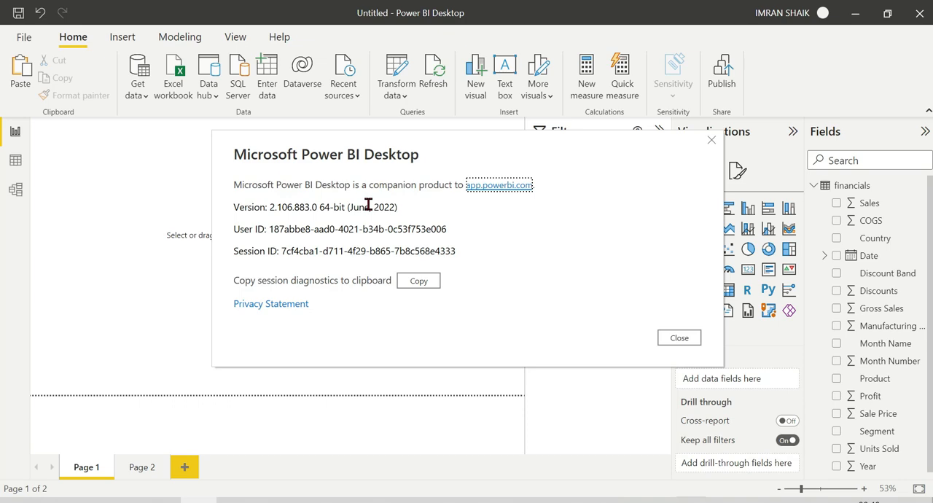
pyautogui.click(696, 341)
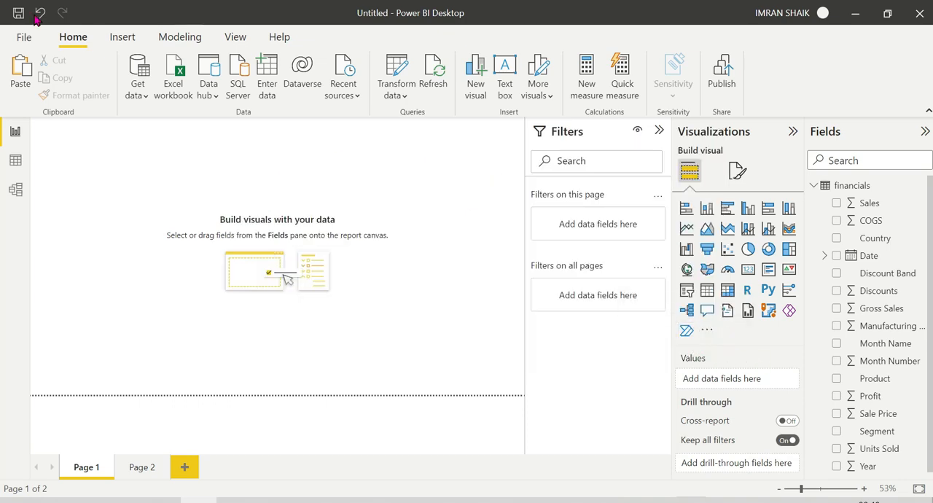
pyautogui.click(24, 38)
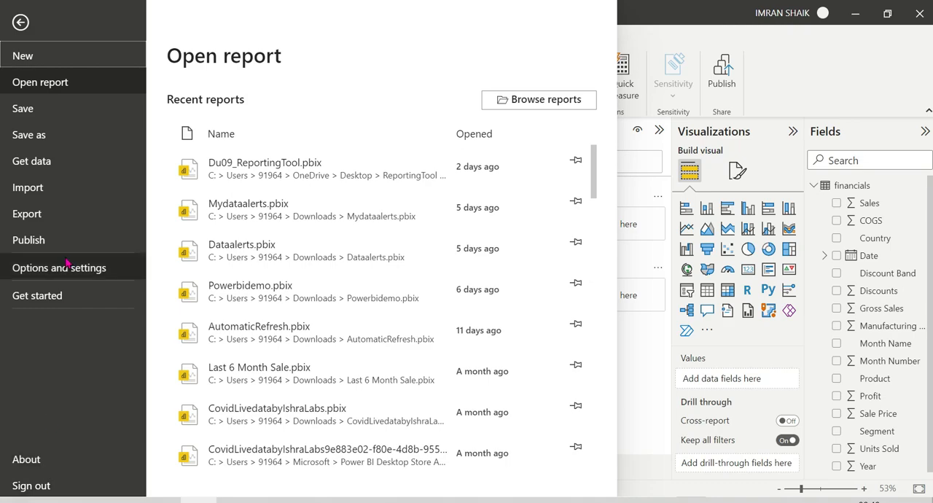
pyautogui.click(64, 270)
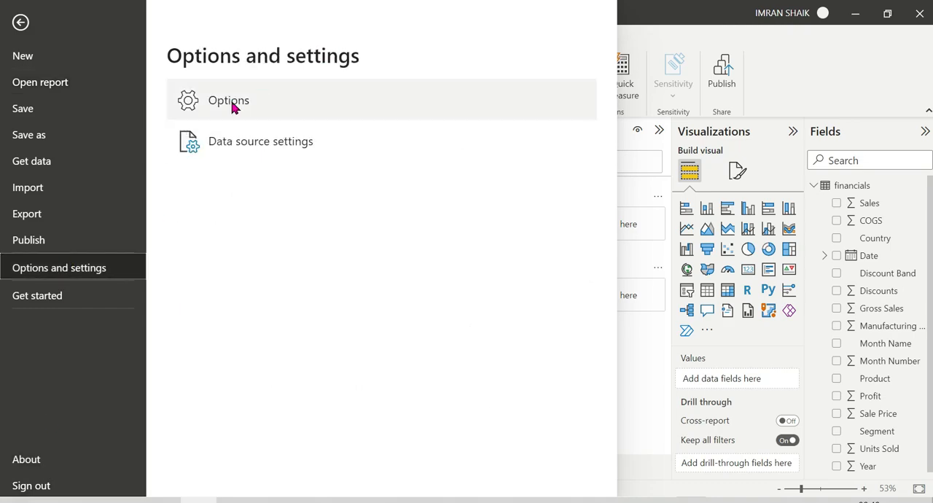
pyautogui.click(21, 23)
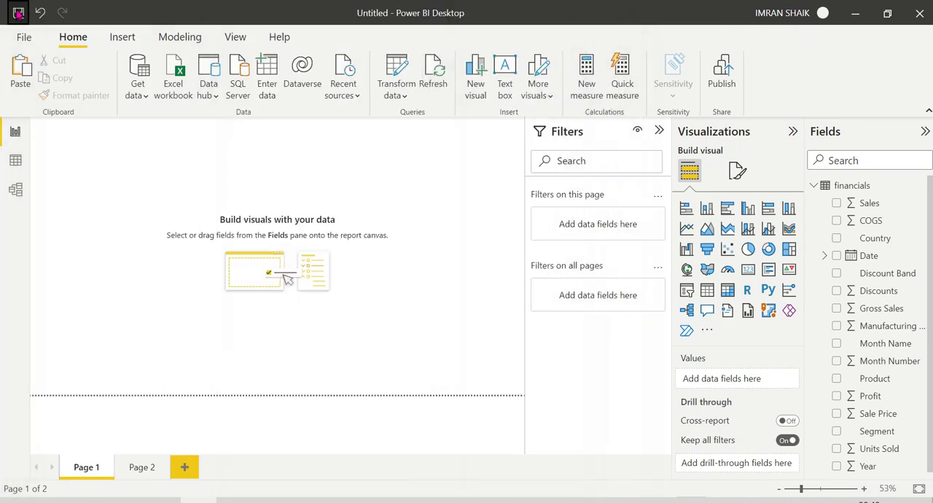
pyautogui.hotkey('ctrl', 's')
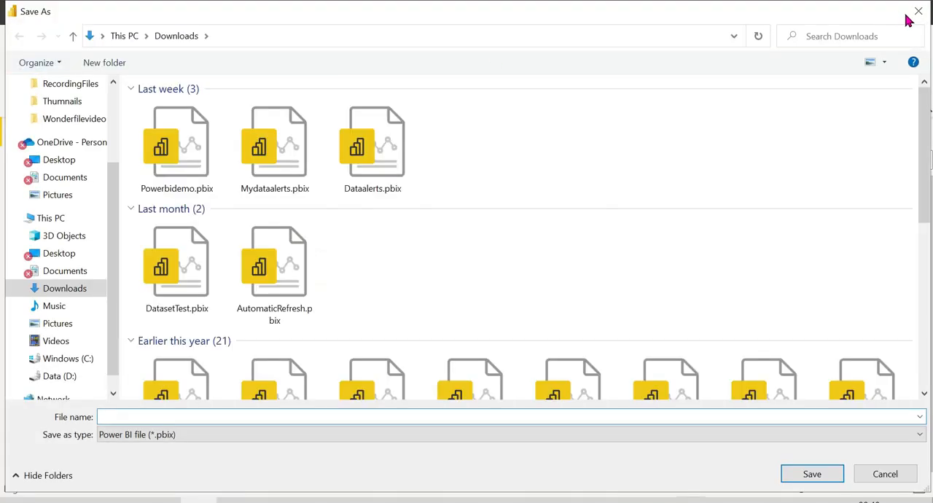
pyautogui.click(919, 11)
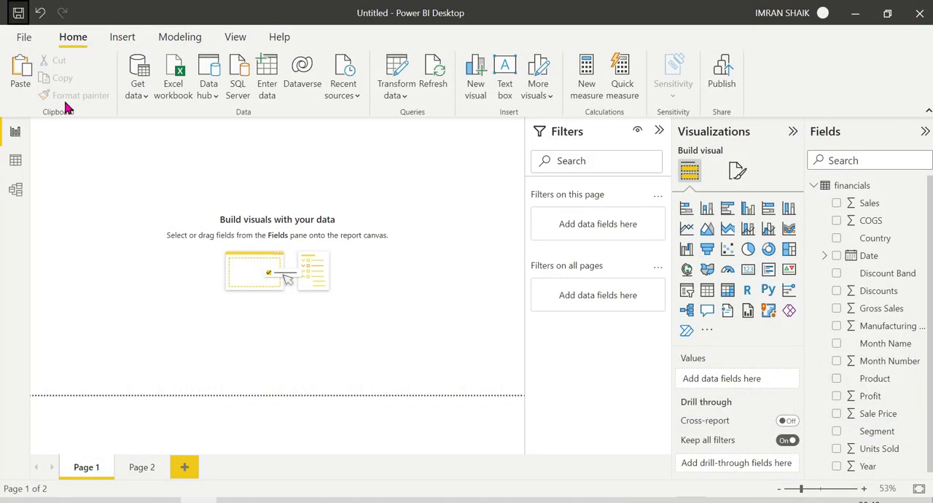
# Make sure the Field parameters preview feature is enabled in the global options, and apply the options.
pyautogui.click(24, 36)
pyautogui.click(47, 275)
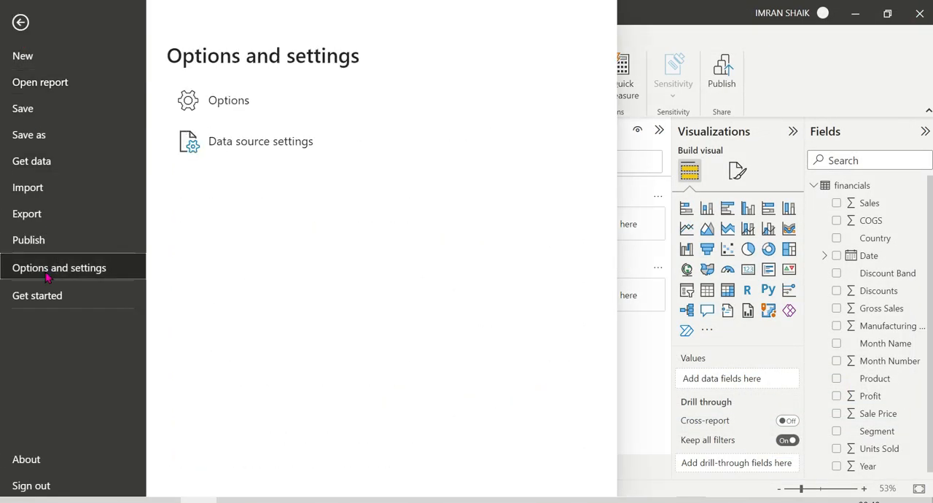
pyautogui.click(209, 118)
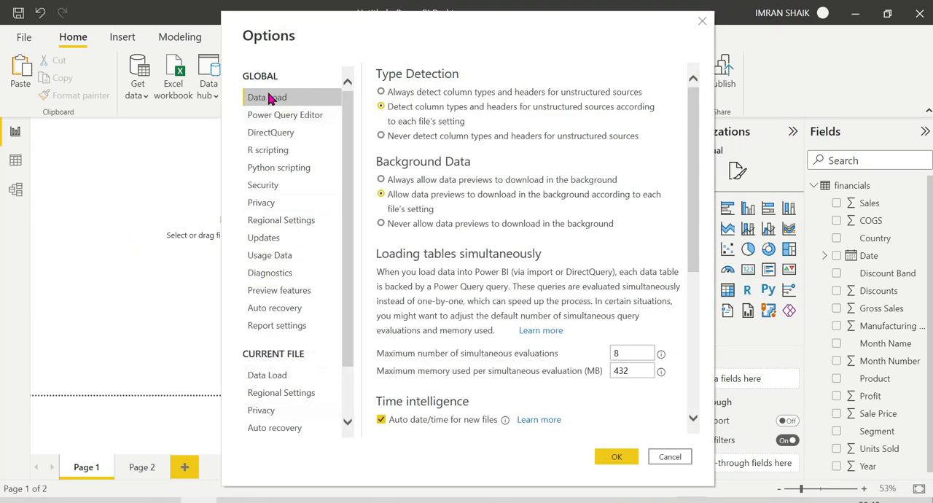
pyautogui.click(280, 290)
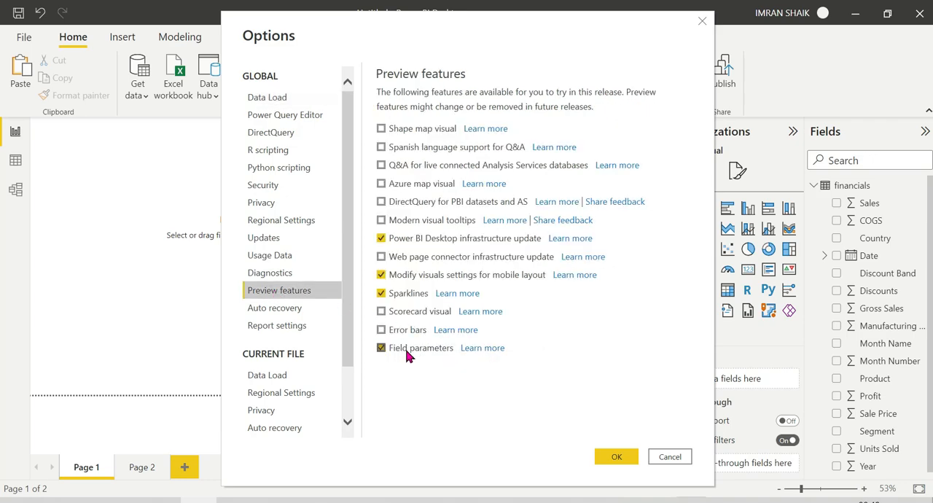
pyautogui.click(381, 347)
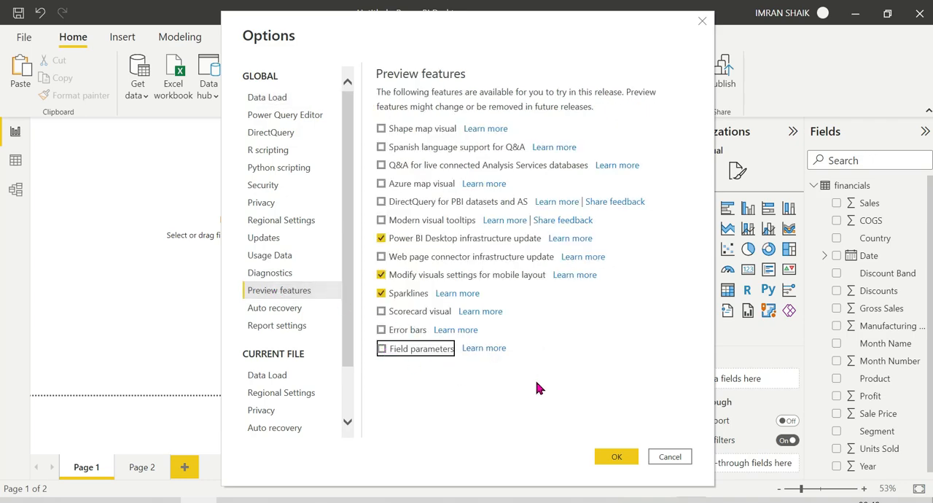
pyautogui.click(381, 349)
pyautogui.click(616, 457)
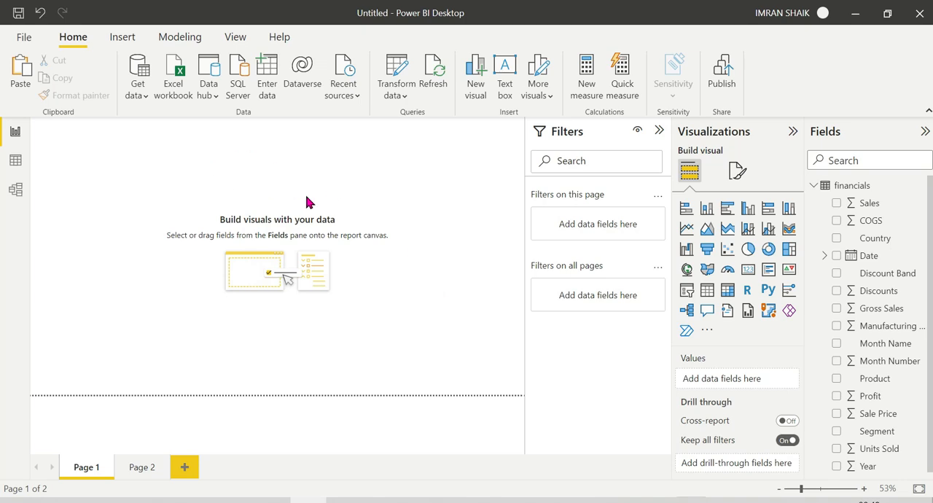
# View the settings for a new numeric range parameter and close them without creating it.
pyautogui.click(179, 36)
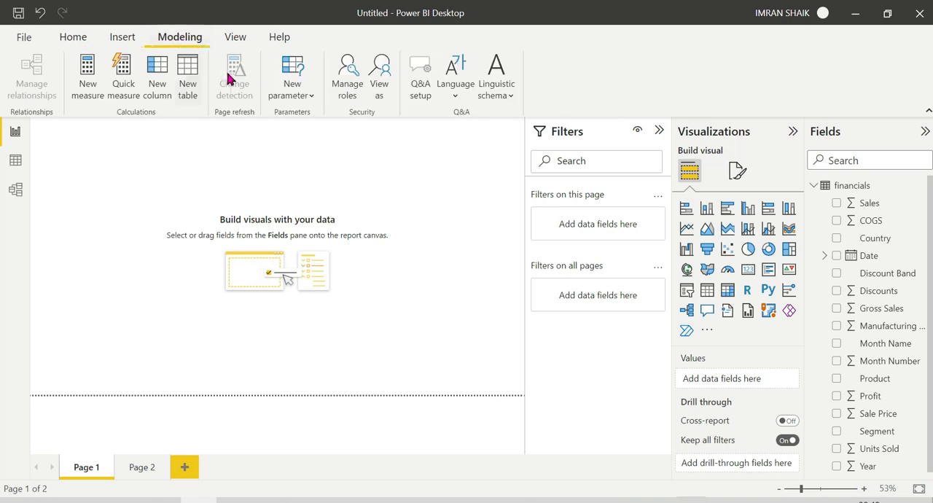
pyautogui.click(311, 99)
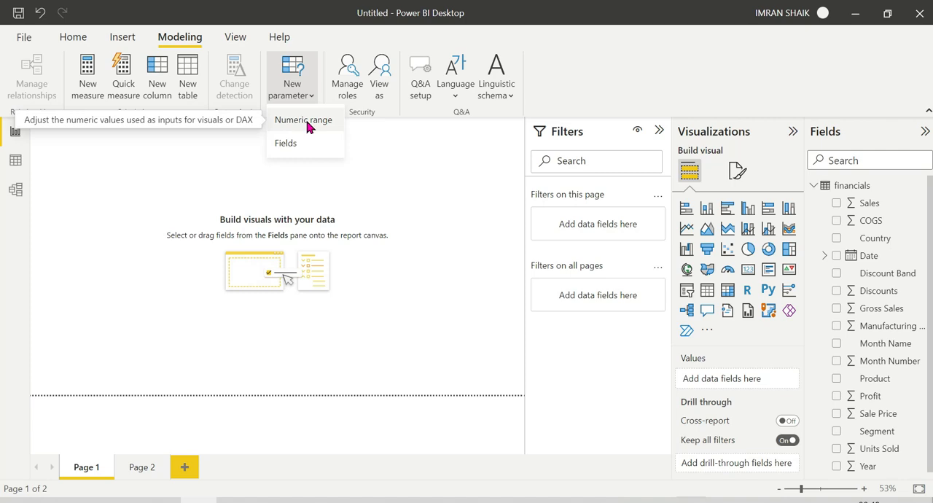
pyautogui.click(307, 124)
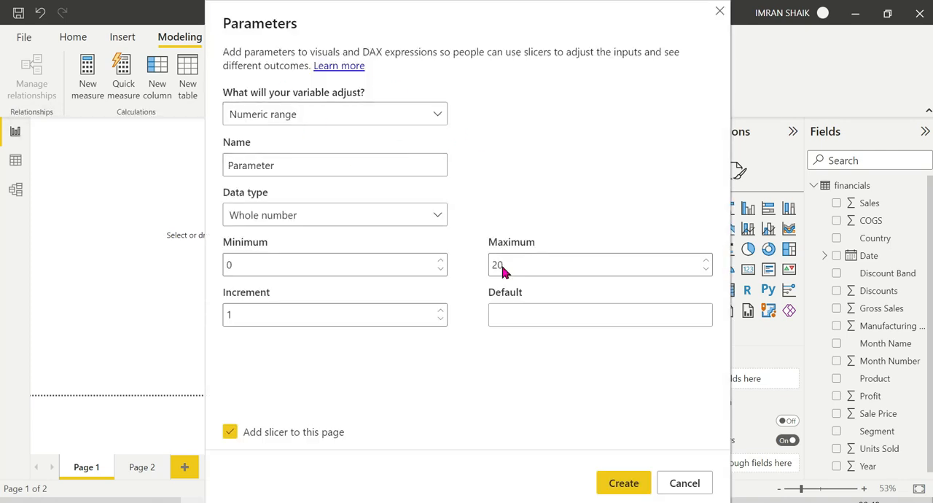
pyautogui.click(693, 485)
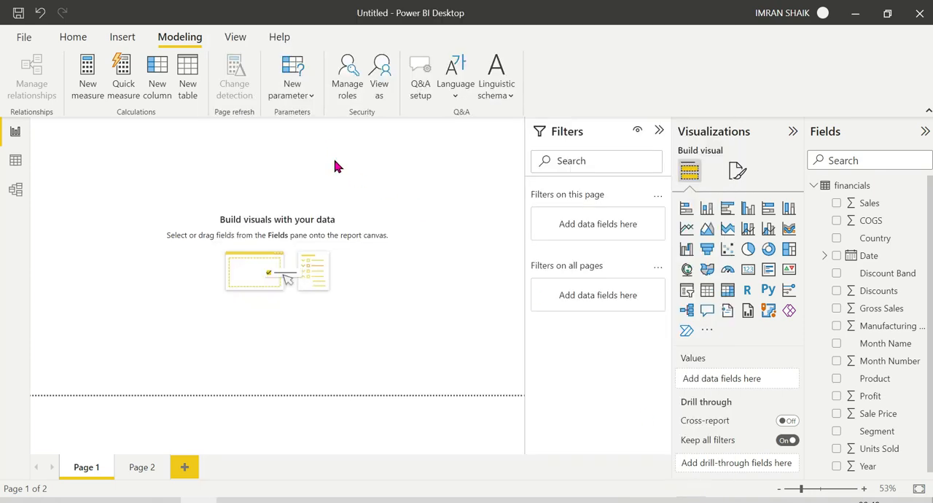
# Start a new field parameter and name it Test.
pyautogui.click(312, 92)
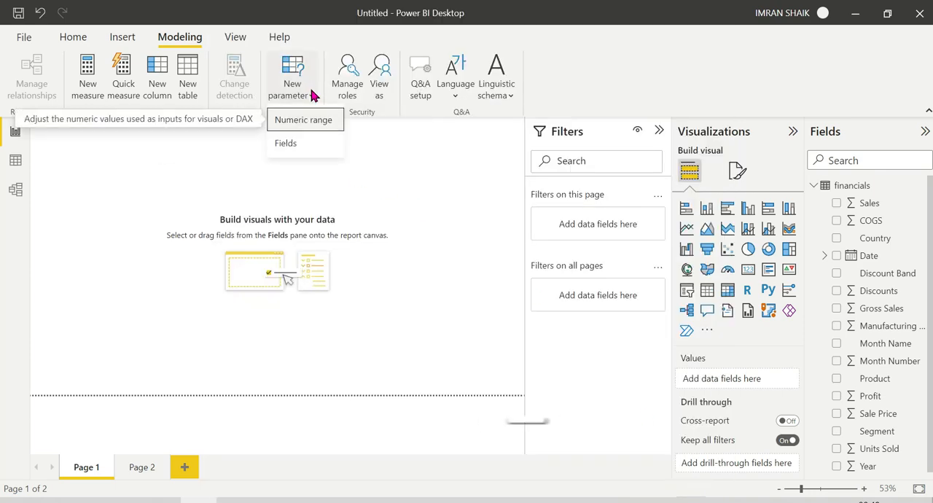
pyautogui.click(297, 150)
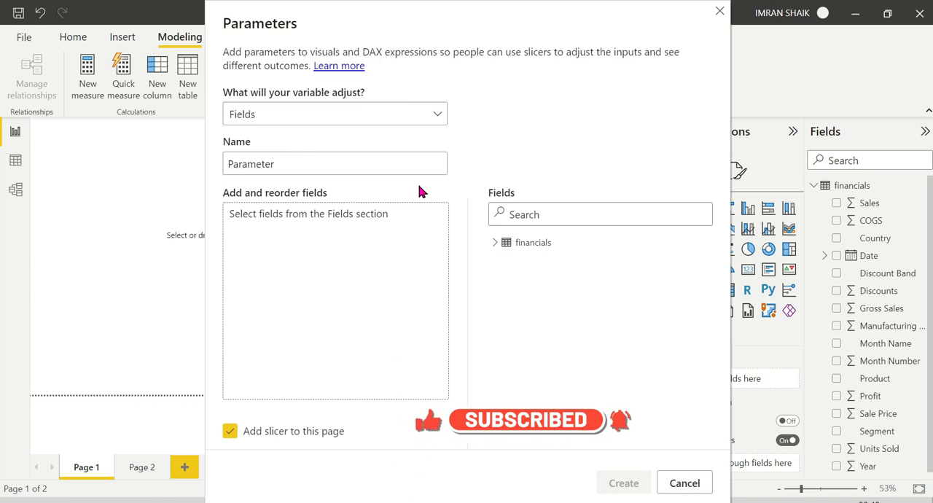
pyautogui.click(396, 116)
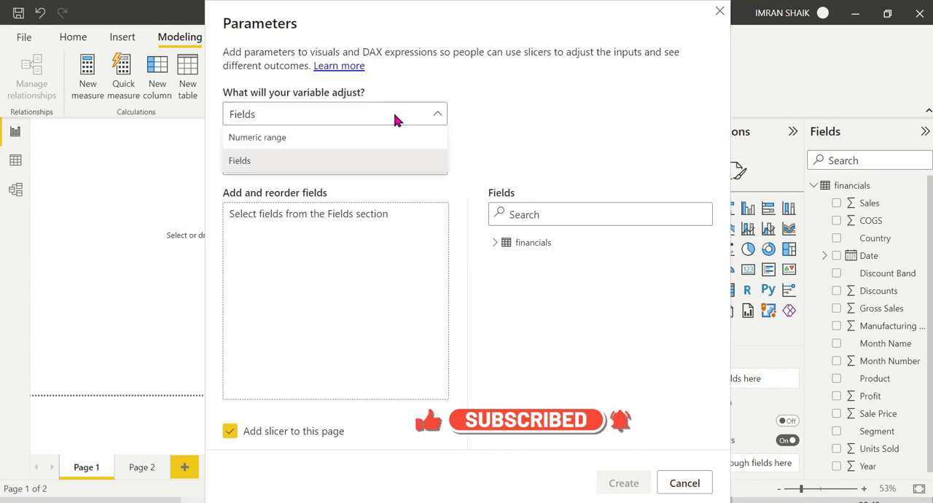
pyautogui.click(459, 100)
pyautogui.moveTo(277, 164); pyautogui.dragTo(218, 167)
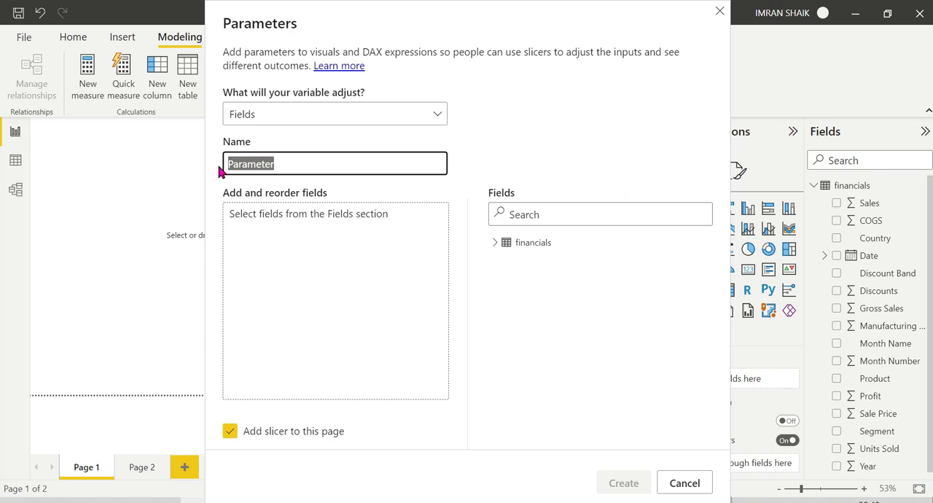
pyautogui.write('Test')
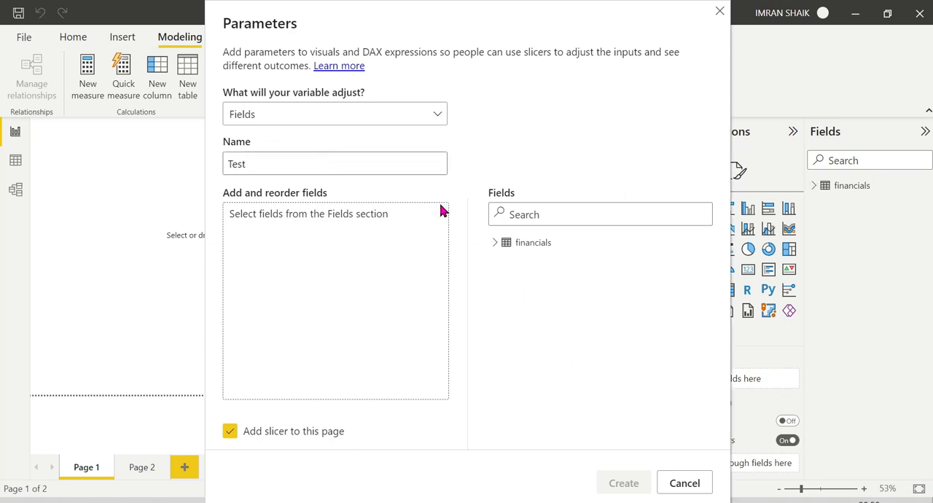
# Add the Country and Product fields from the financials table, create the parameter with its slicer on the page, and close the formula editor.
pyautogui.click(494, 246)
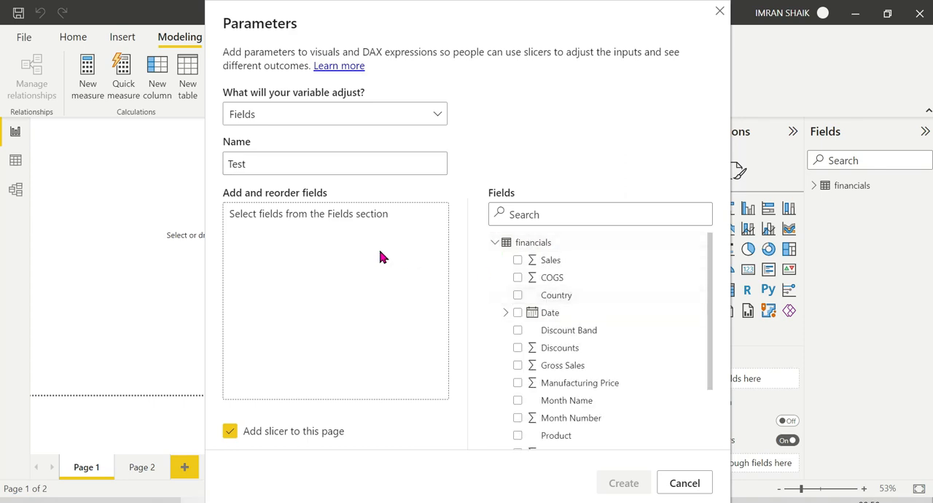
pyautogui.moveTo(610, 295); pyautogui.dragTo(323, 248)
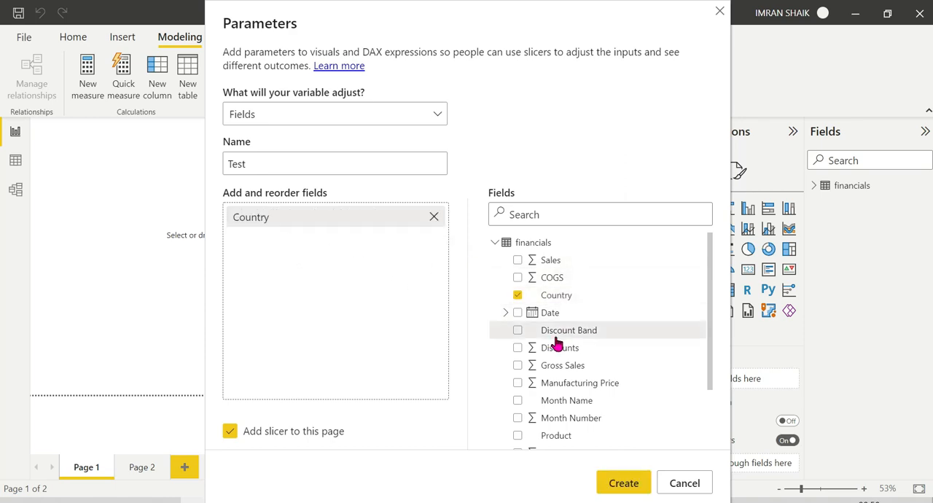
pyautogui.scroll(-5, 643, 340)
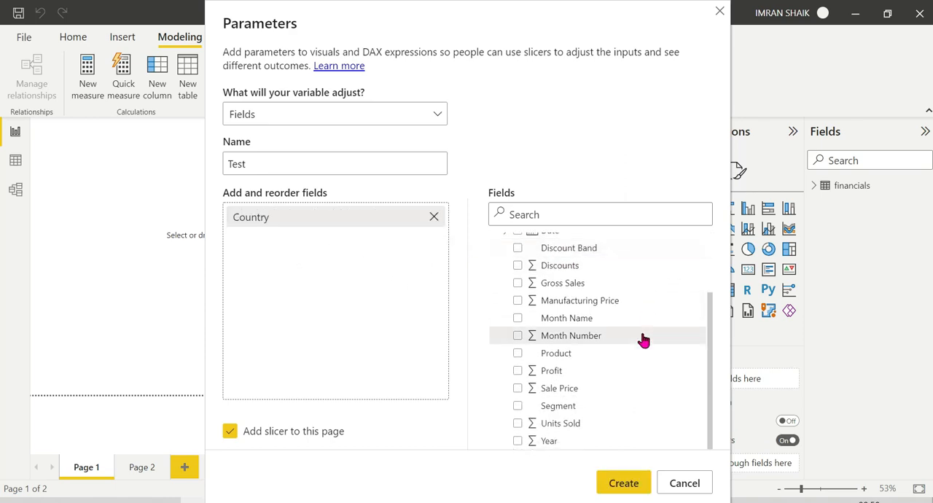
pyautogui.moveTo(577, 355); pyautogui.dragTo(339, 295)
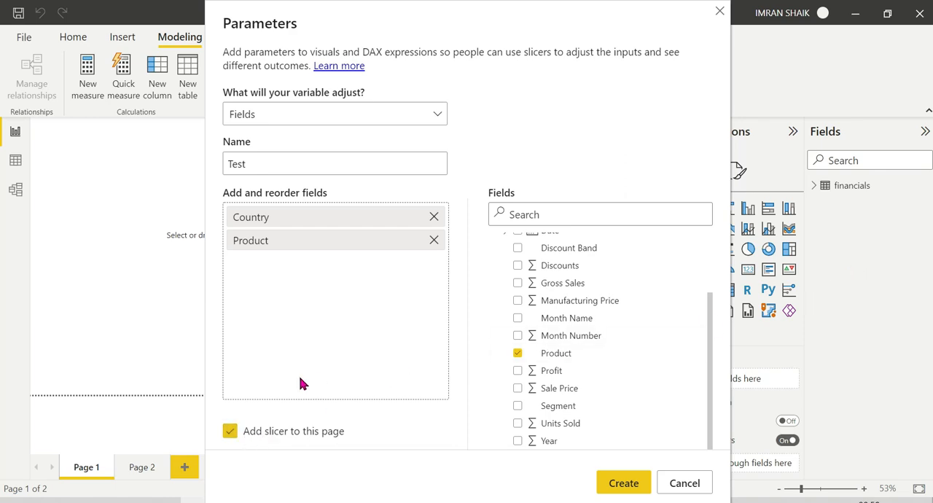
pyautogui.click(620, 484)
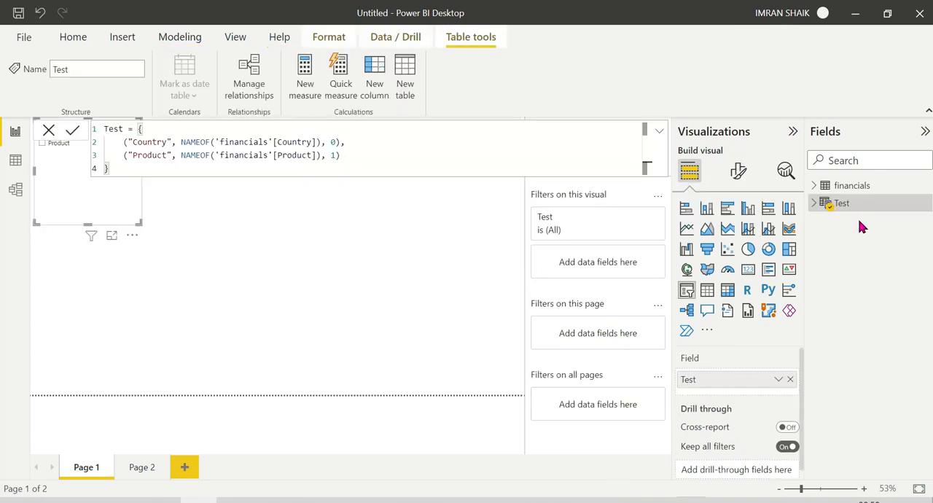
pyautogui.click(49, 132)
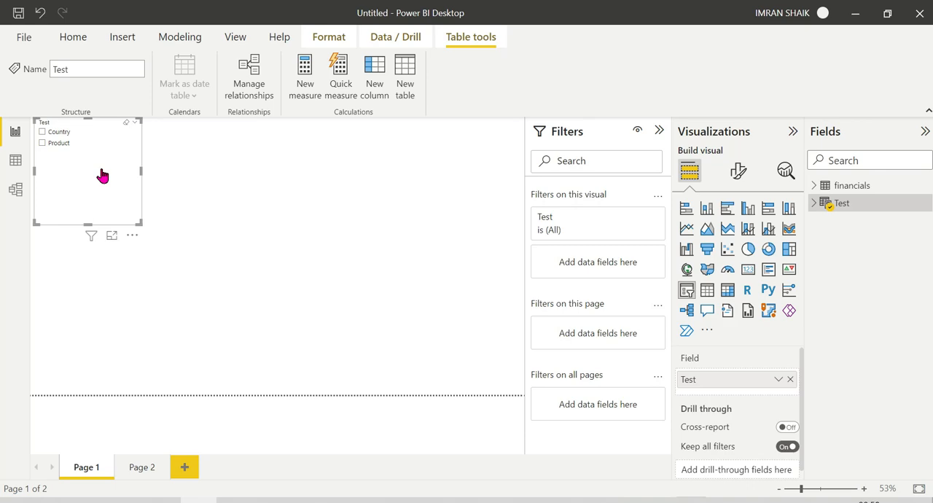
# Nudge the Test slicer slightly down and place an empty stacked column chart near the middle of Page 1.
pyautogui.moveTo(102, 176); pyautogui.dragTo(104, 188)
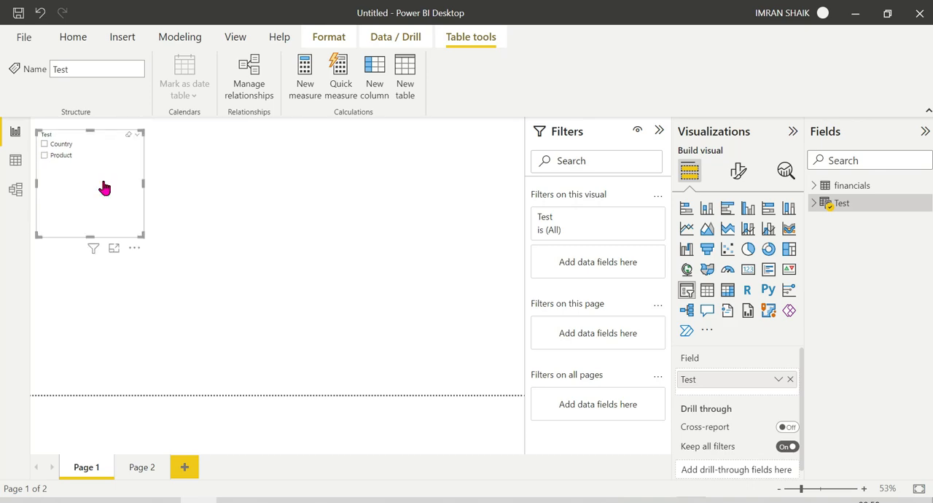
pyautogui.click(305, 212)
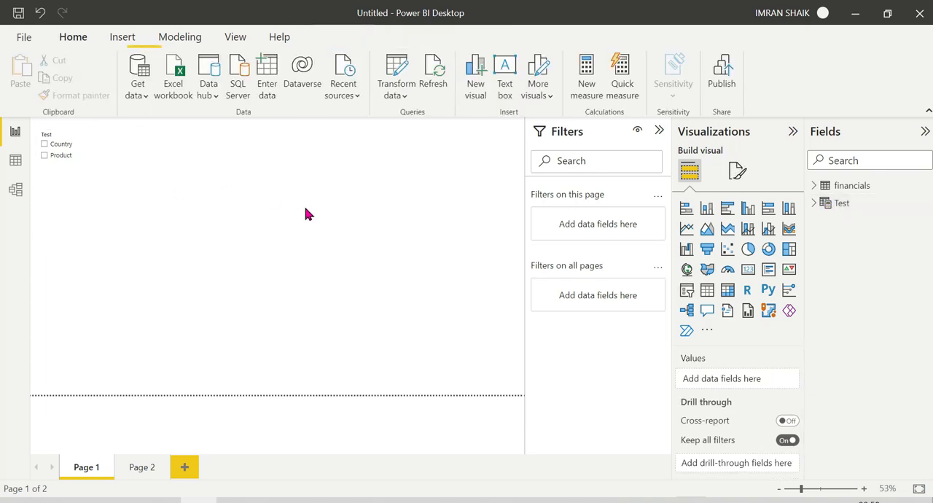
pyautogui.click(706, 210)
pyautogui.moveTo(99, 264); pyautogui.dragTo(329, 182)
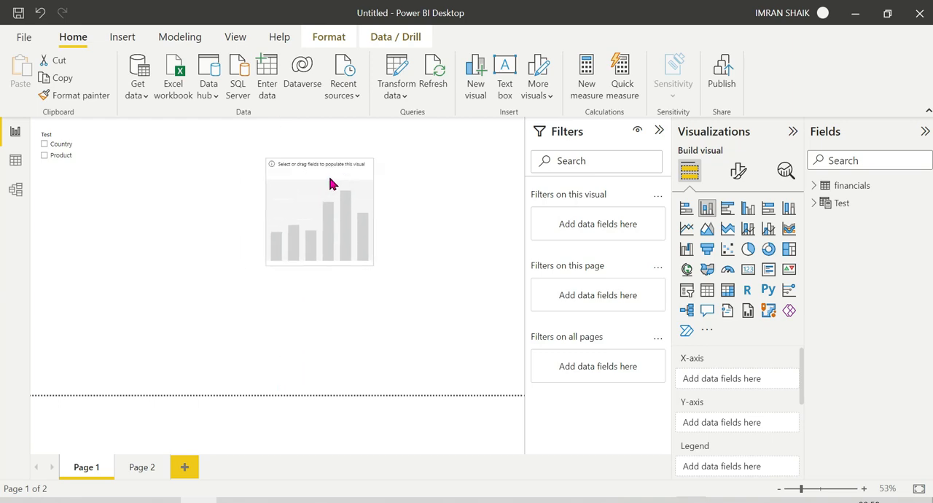
# Put Country on the chart's X-axis and Profit on its Y-axis, and enlarge the chart.
pyautogui.click(814, 187)
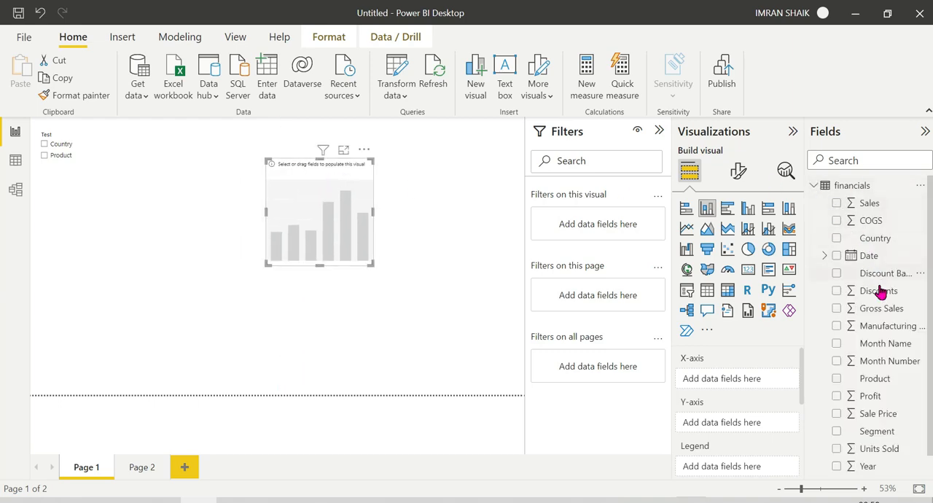
pyautogui.moveTo(887, 248); pyautogui.dragTo(750, 384)
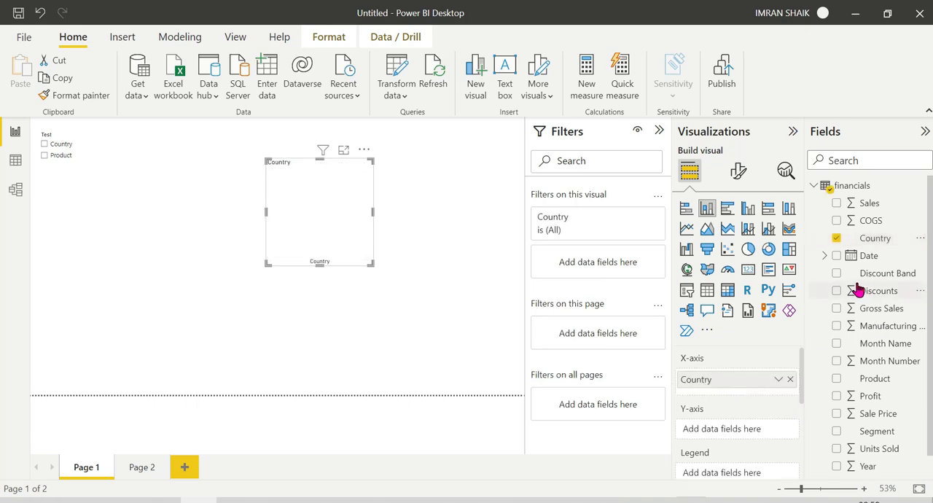
pyautogui.moveTo(874, 396); pyautogui.dragTo(736, 429)
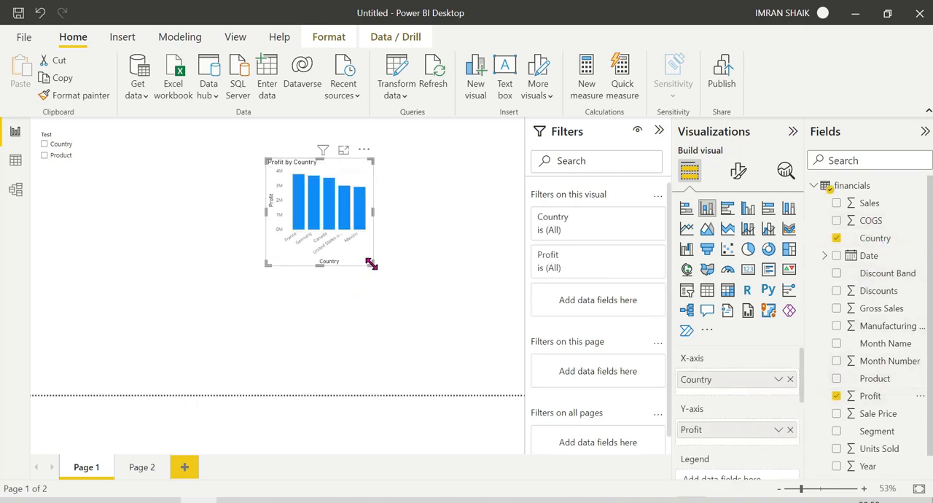
pyautogui.moveTo(372, 264); pyautogui.dragTo(429, 284)
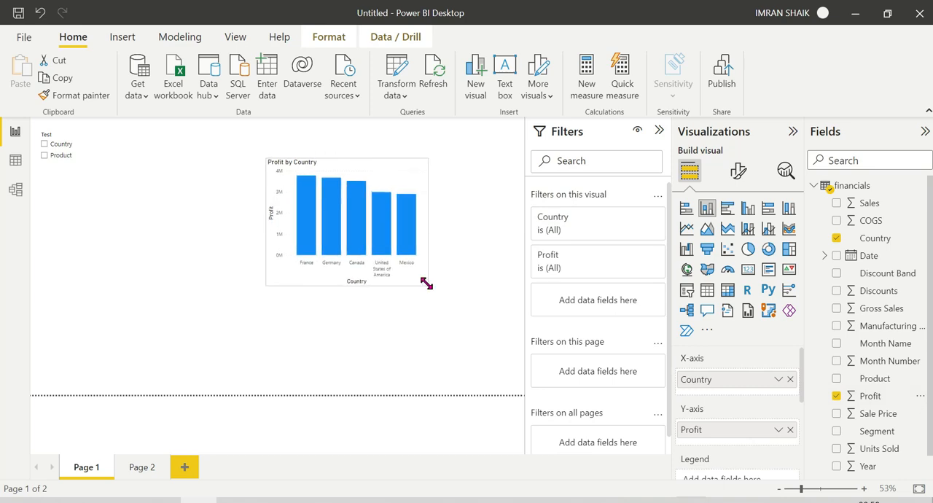
# Move the Test slicer slightly and toggle its Country option to check its effect on the chart.
pyautogui.click(75, 180)
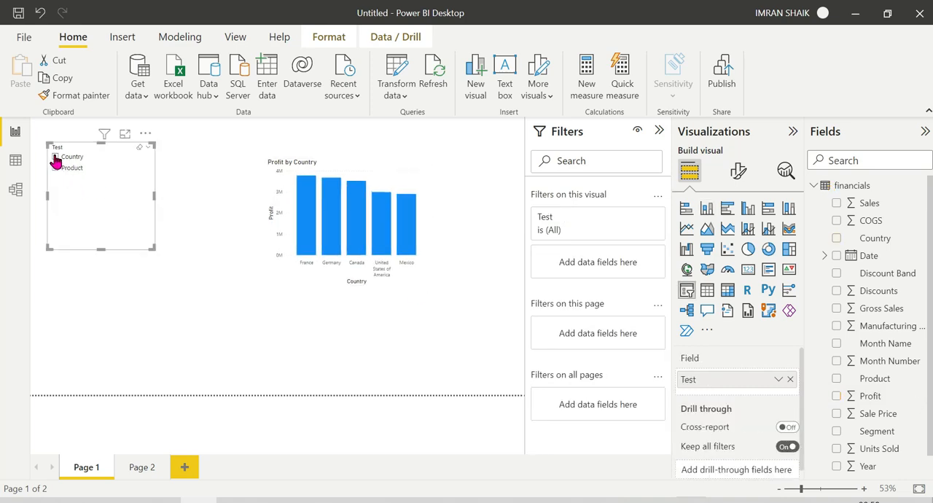
pyautogui.click(56, 157)
pyautogui.click(56, 157)
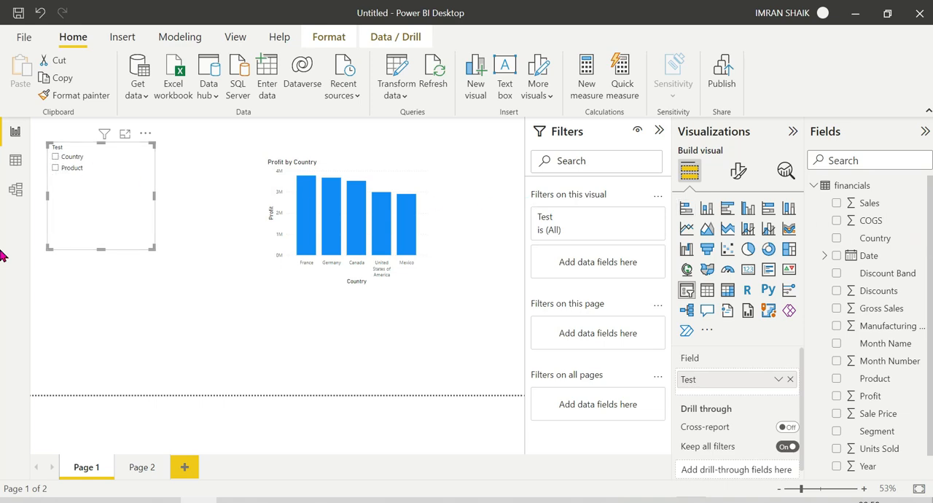
# Replace Country on the column chart's X-axis with the Test parameter field.
pyautogui.click(814, 185)
pyautogui.click(828, 205)
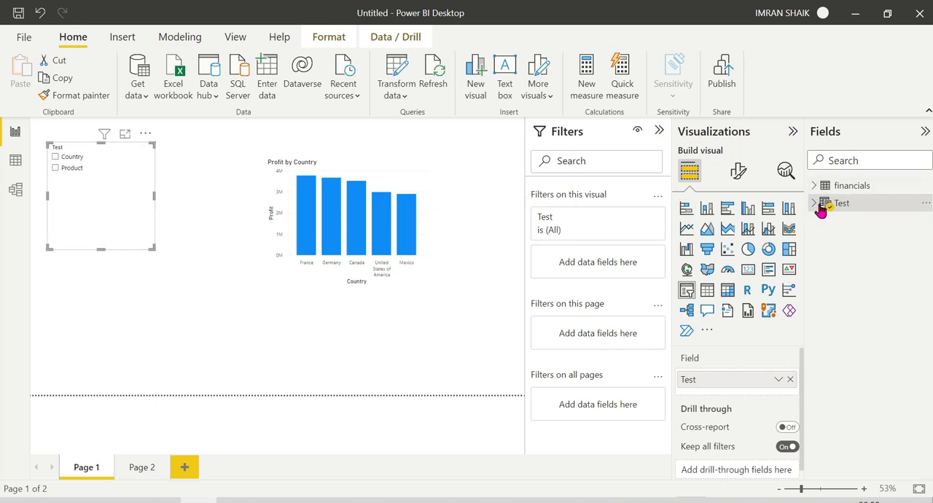
pyautogui.click(396, 310)
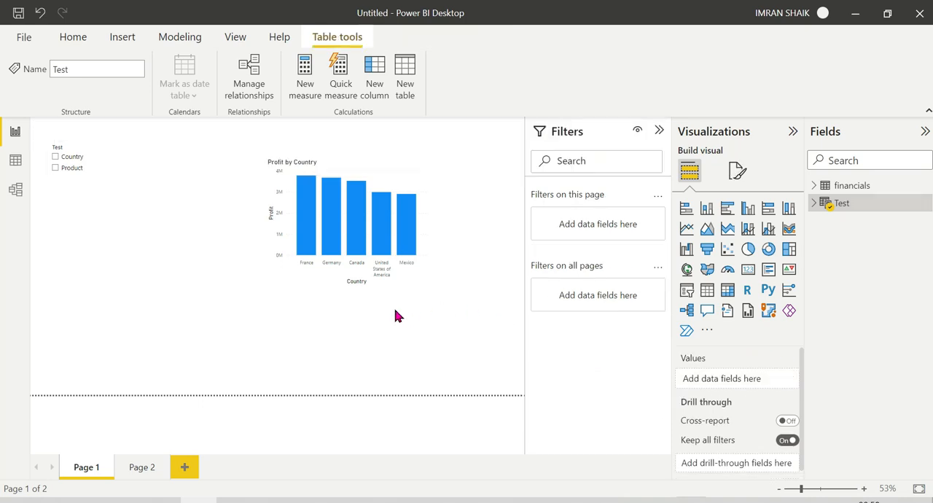
pyautogui.click(316, 282)
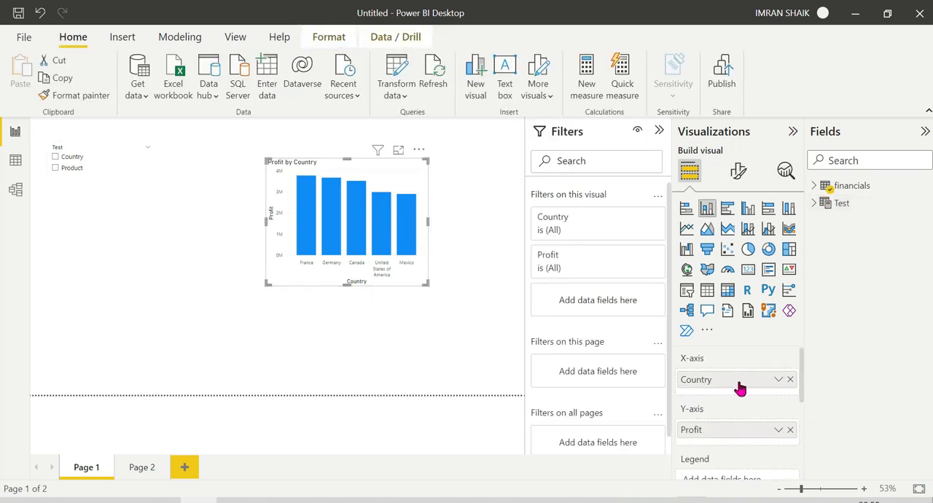
pyautogui.click(790, 379)
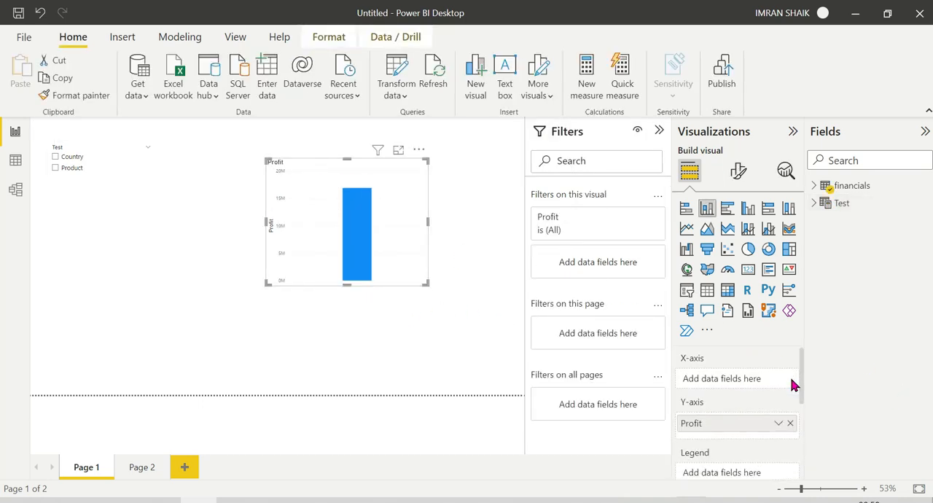
pyautogui.click(814, 203)
pyautogui.moveTo(872, 222); pyautogui.dragTo(733, 379)
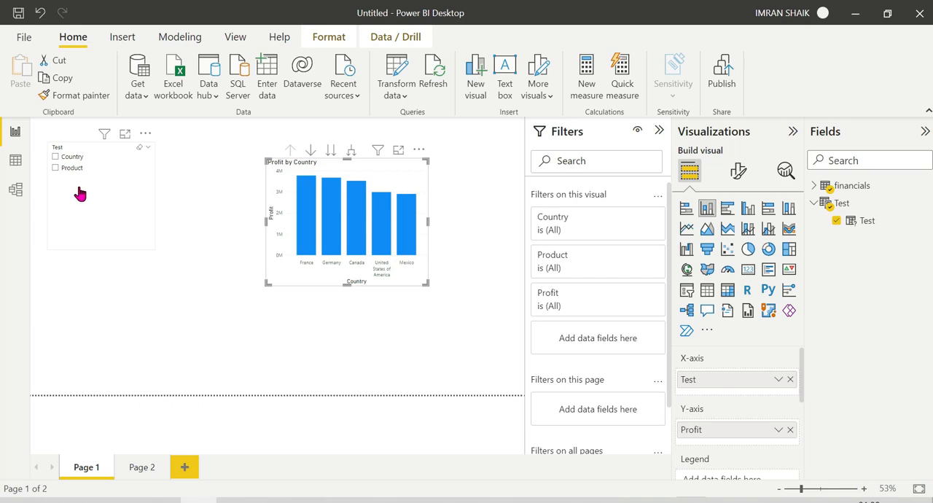
# Switch the chart between Country and Product with the Test slicer, comparing it with the two separate charts on Page 2.
pyautogui.moveTo(80, 193); pyautogui.dragTo(88, 199)
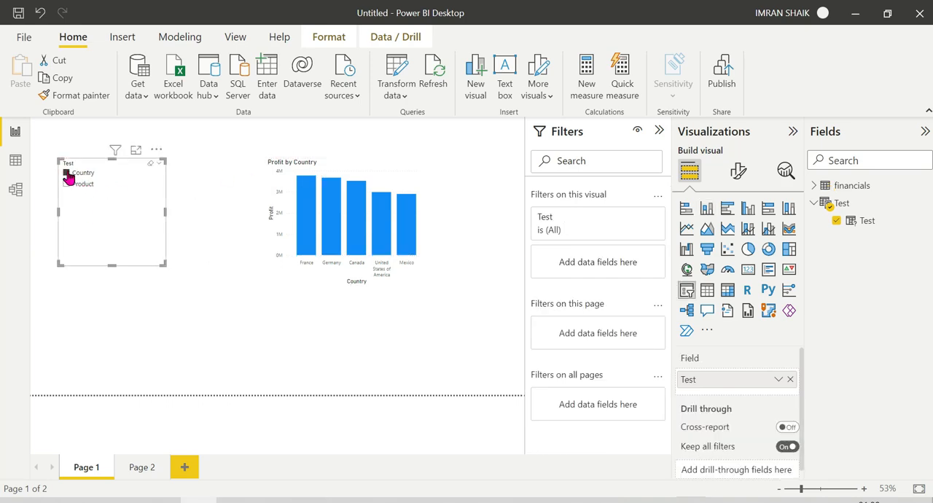
pyautogui.click(66, 184)
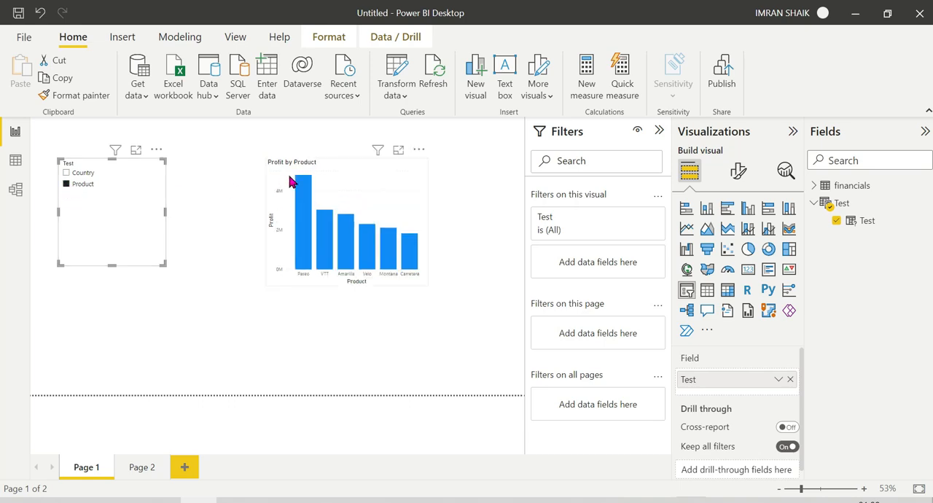
pyautogui.click(140, 466)
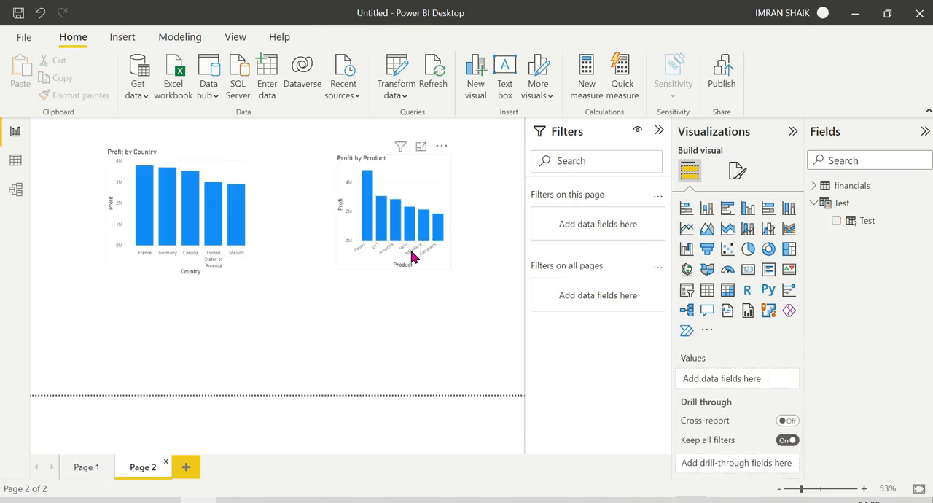
pyautogui.click(91, 467)
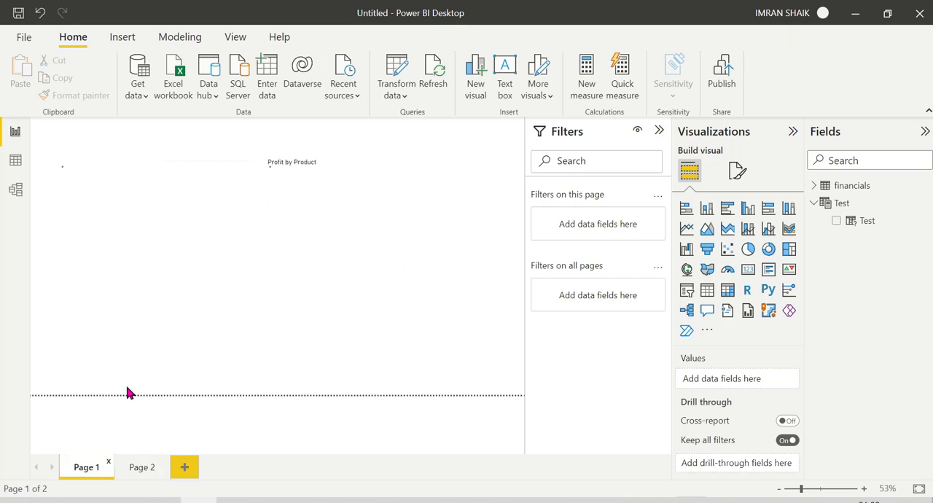
pyautogui.click(66, 175)
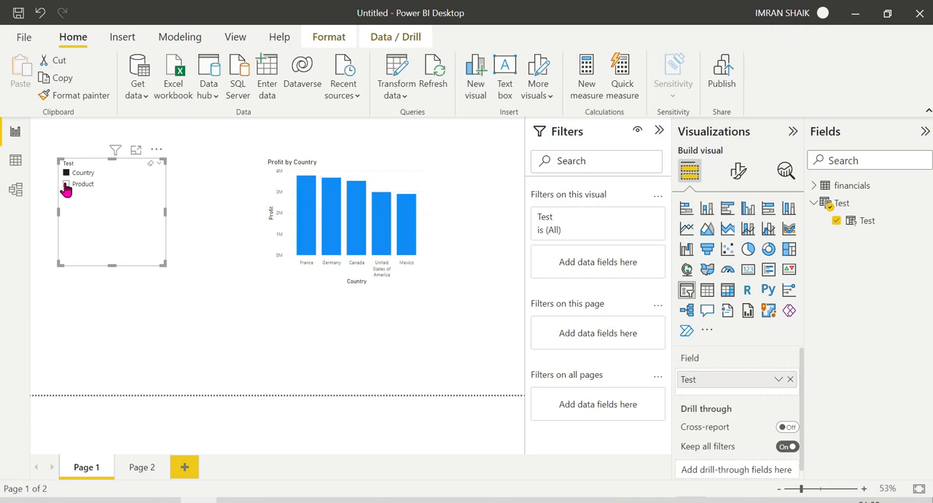
pyautogui.click(67, 186)
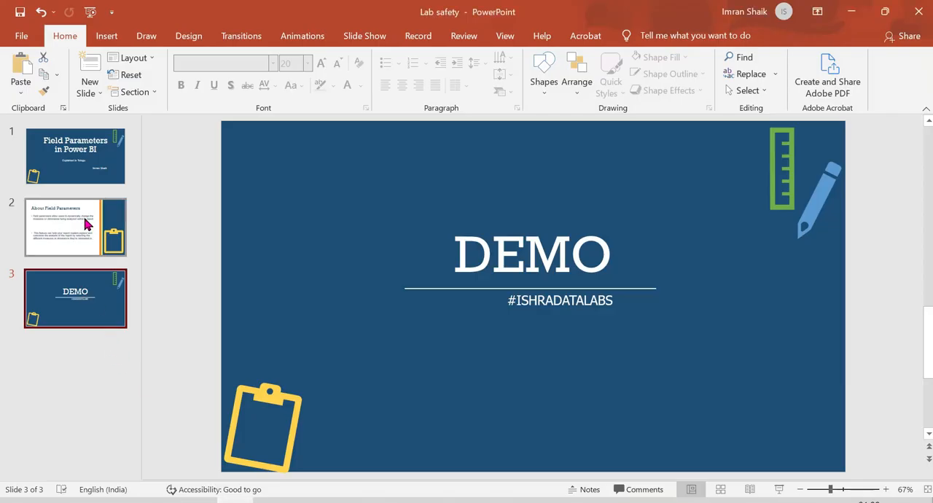
# Review the About Field Parameters slide in PowerPoint, and return to the Power BI report.
pyautogui.click(83, 225)
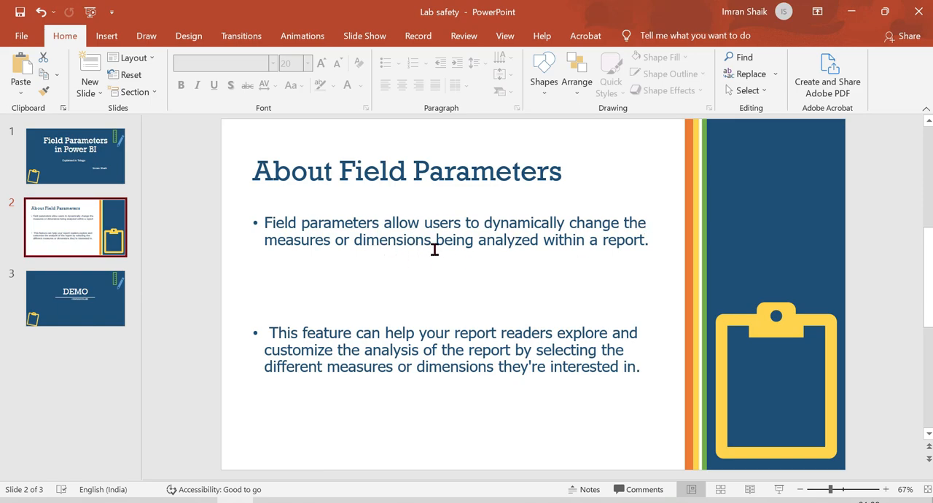
pyautogui.click(851, 13)
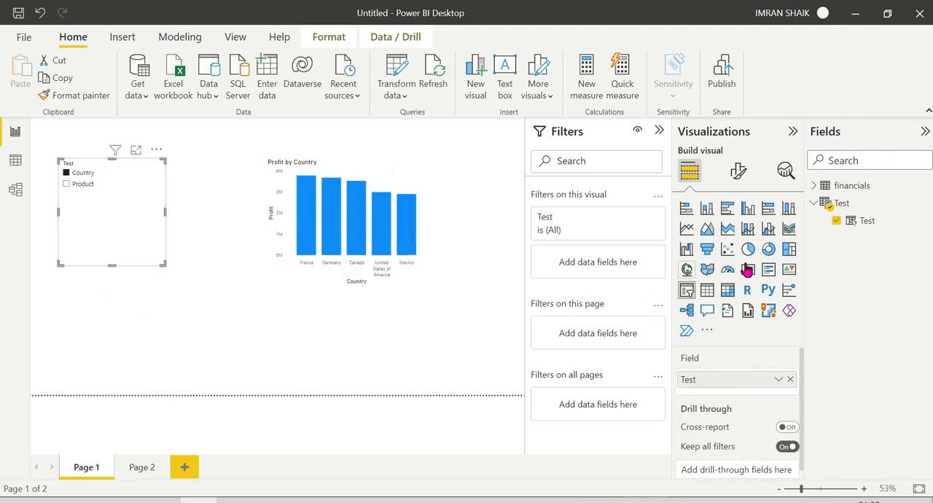
# Duplicate the Product entry as a third entry in the Test parameter's DAX definition, separating the entries with a comma.
pyautogui.click(860, 230)
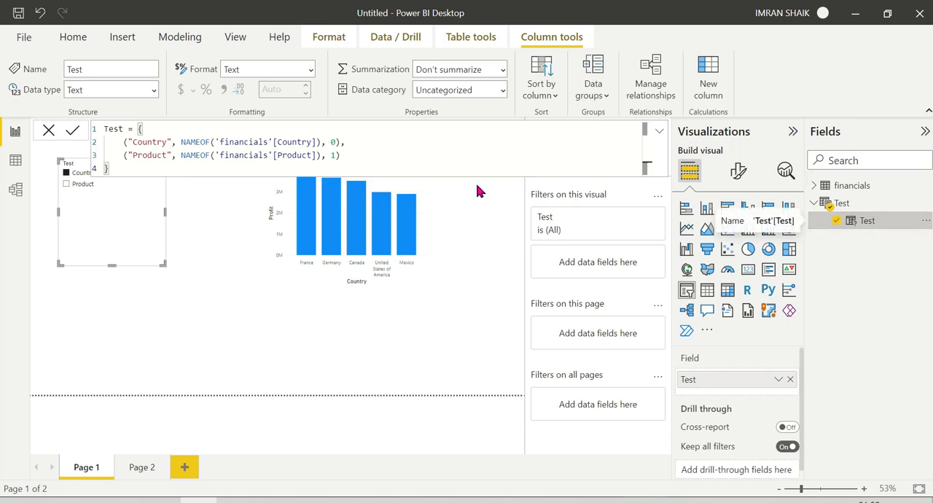
pyautogui.moveTo(350, 157); pyautogui.dragTo(124, 156)
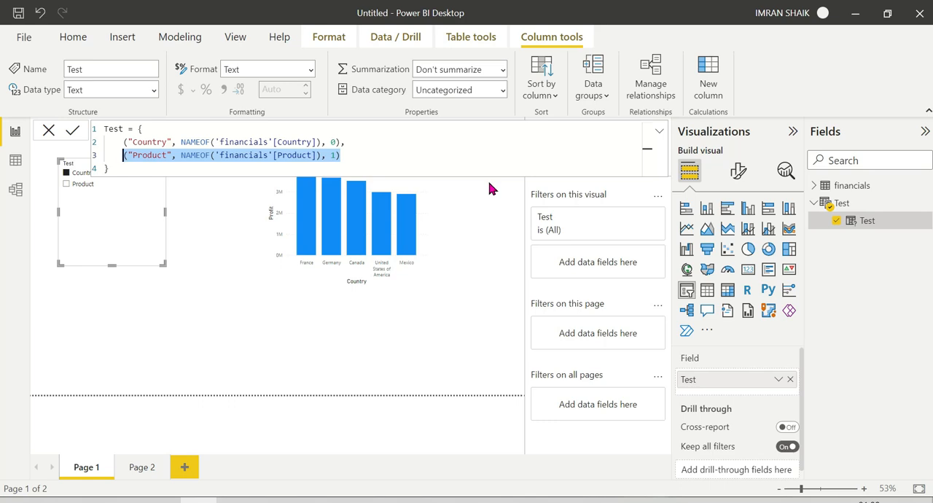
pyautogui.click(379, 152)
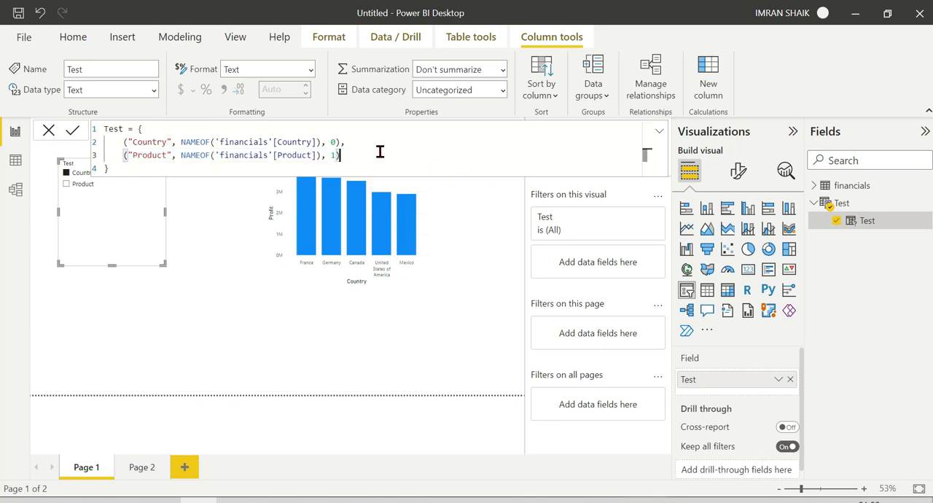
pyautogui.write(',')
pyautogui.hotkey('shift', 'Return')
pyautogui.write('("Product", NAMEOF(\'financials\'[Product]), 1)')
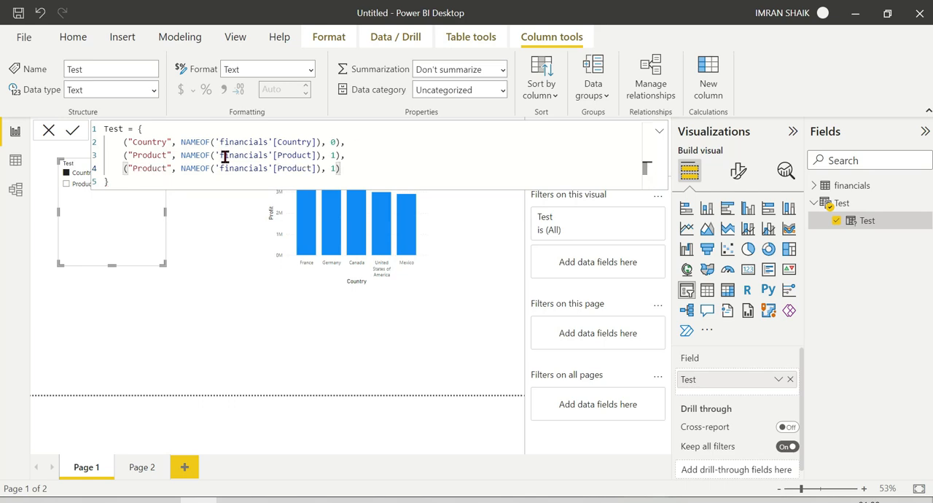
# Change the duplicated entry's NAMEOF reference to 'financials'[Segment].
pyautogui.click(317, 168)
pyautogui.press('BackSpace')
pyautogui.press('BackSpace')
pyautogui.press('BackSpace')
pyautogui.press('BackSpace')
pyautogui.press('BackSpace')
pyautogui.press('BackSpace')
pyautogui.press('BackSpace')
pyautogui.press('BackSpace')
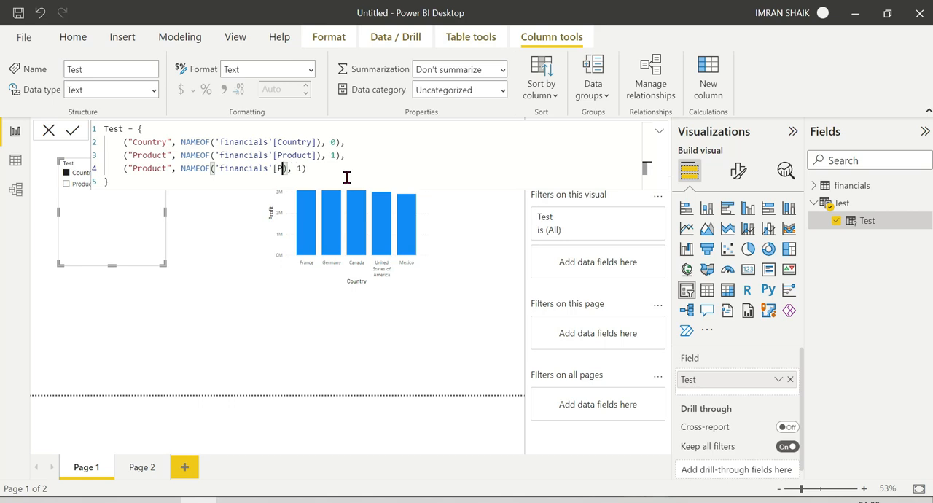
pyautogui.write('se')
pyautogui.click(348, 182)
# Rename the third entry's label to "Segment", apply the Test definition, and close the formula editor.
pyautogui.doubleClick(145, 166)
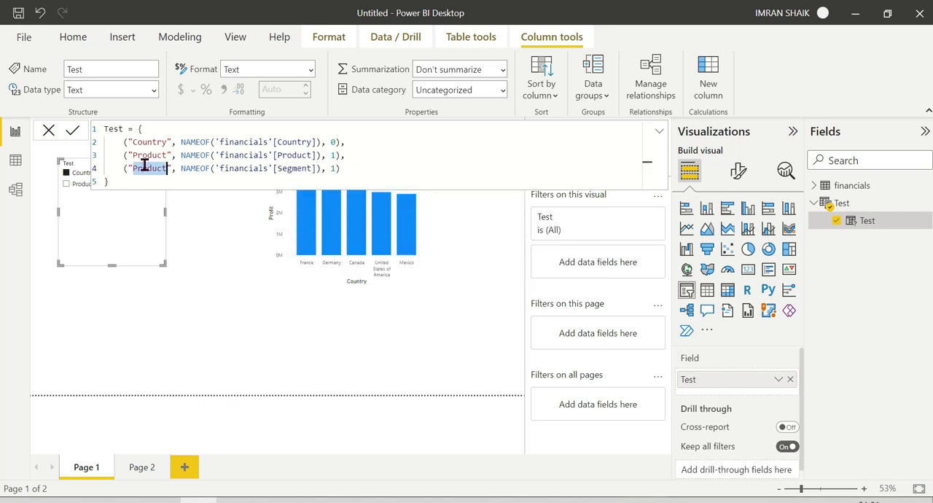
pyautogui.write('S')
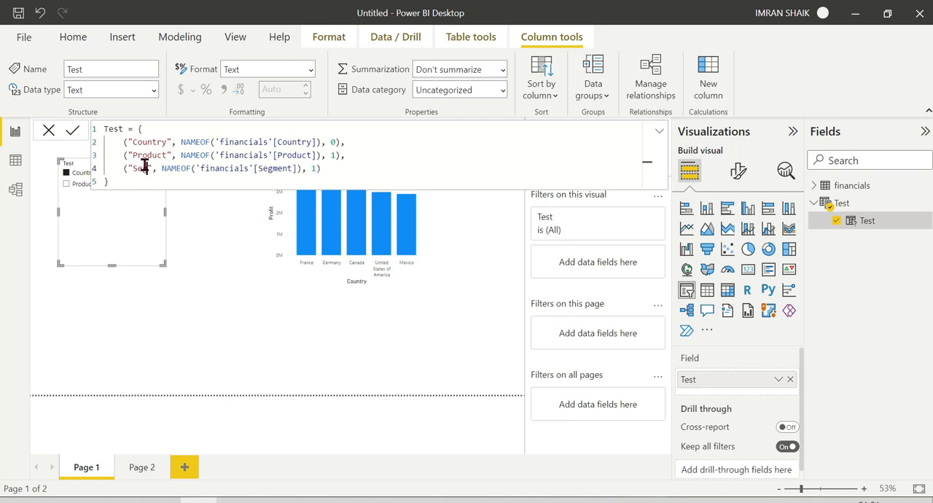
pyautogui.write('egment')
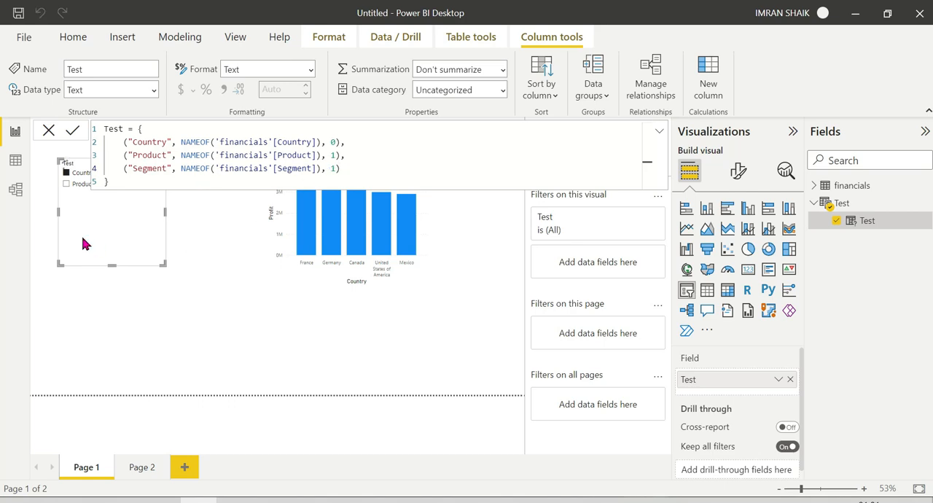
pyautogui.click(46, 130)
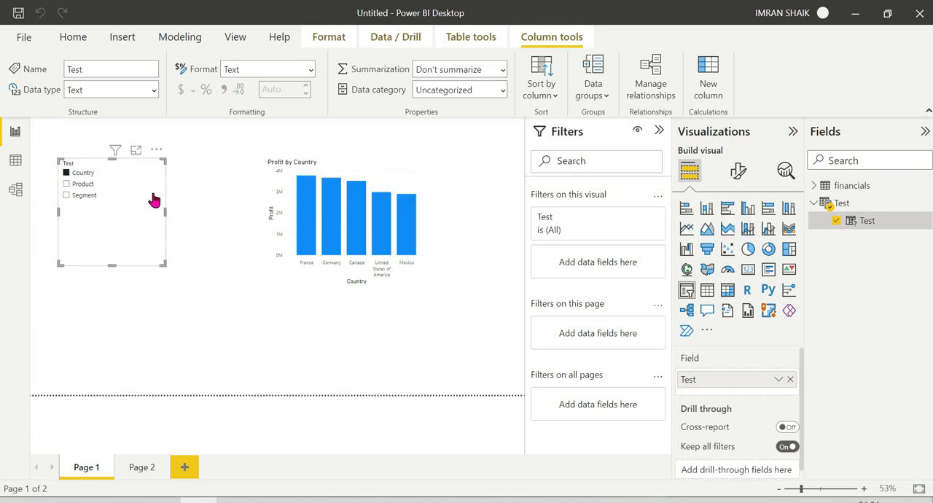
# Use the Test slicer to switch the profit chart to Product and then to Segment.
pyautogui.click(66, 184)
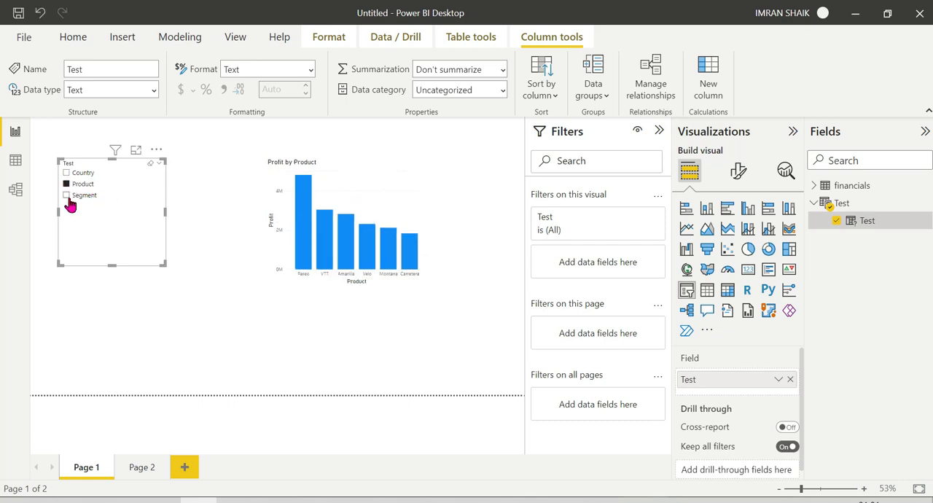
pyautogui.click(66, 195)
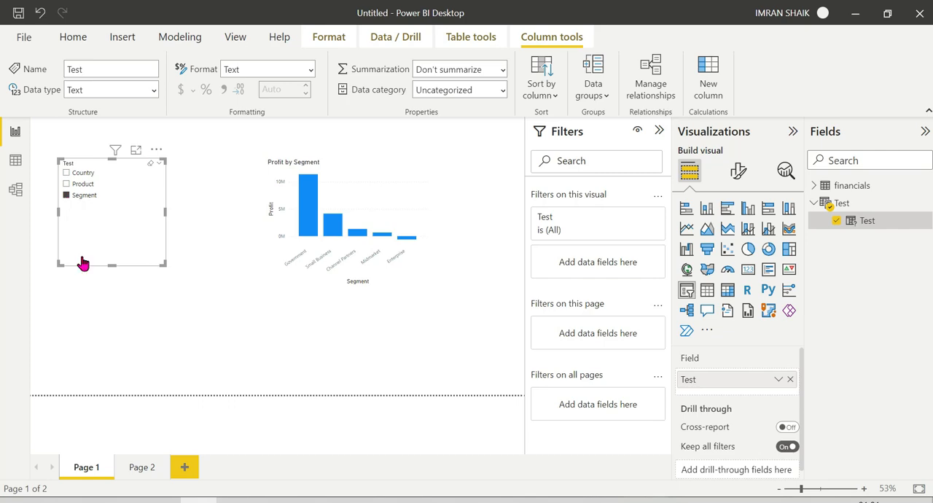
# Add a stacked column chart on Page 2 with Segment on the X-axis and Profit on the Y-axis.
pyautogui.click(138, 465)
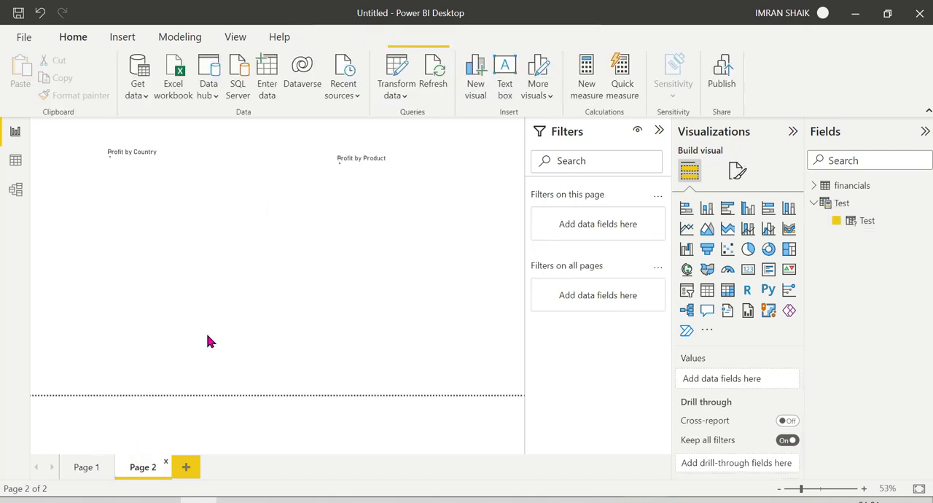
pyautogui.click(707, 208)
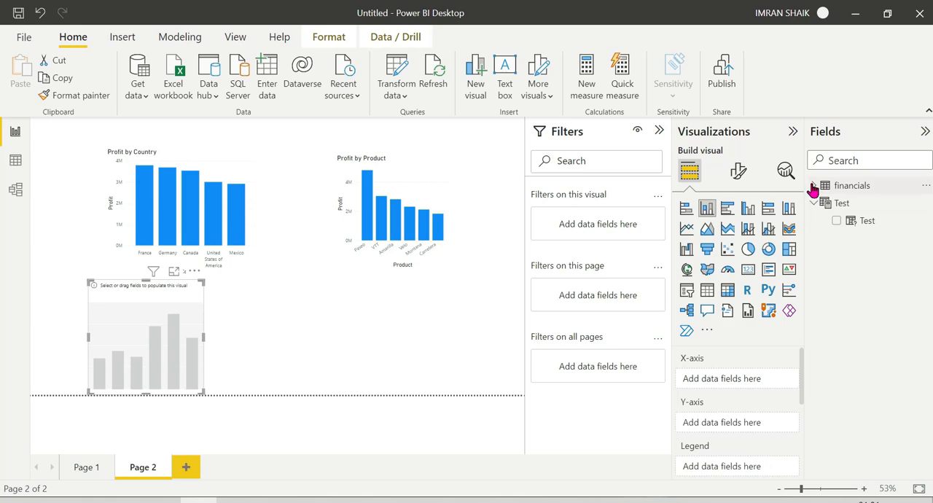
pyautogui.click(814, 187)
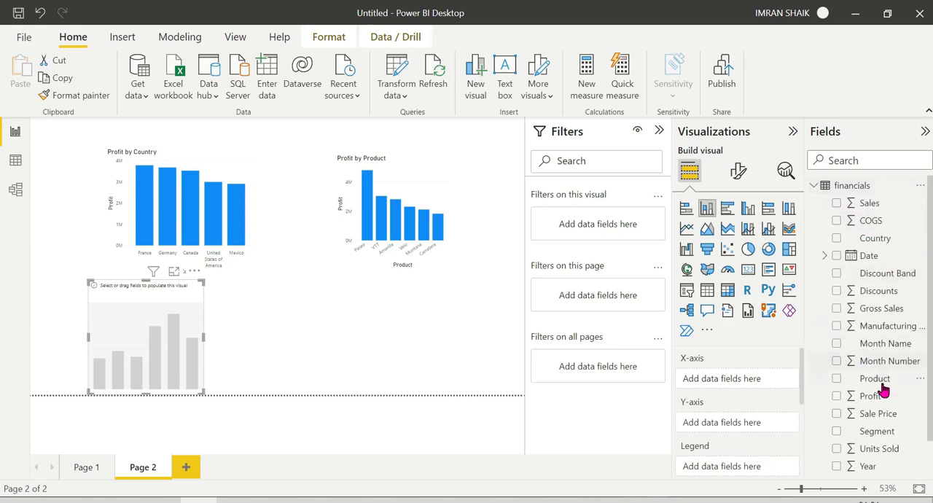
pyautogui.moveTo(878, 431); pyautogui.dragTo(736, 388)
pyautogui.moveTo(871, 396); pyautogui.dragTo(732, 435)
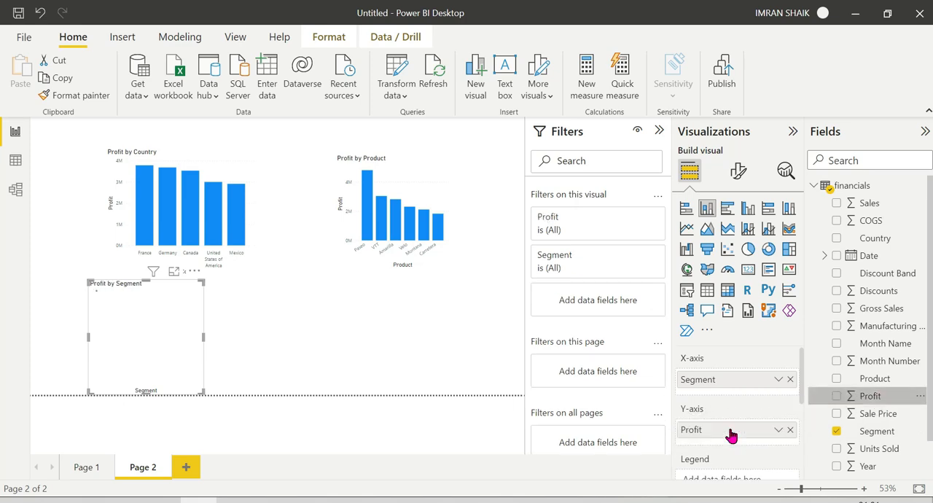
# Compare the slicer-driven Segment chart on Page 1 with the separate Profit by Segment chart on Page 2.
pyautogui.click(92, 467)
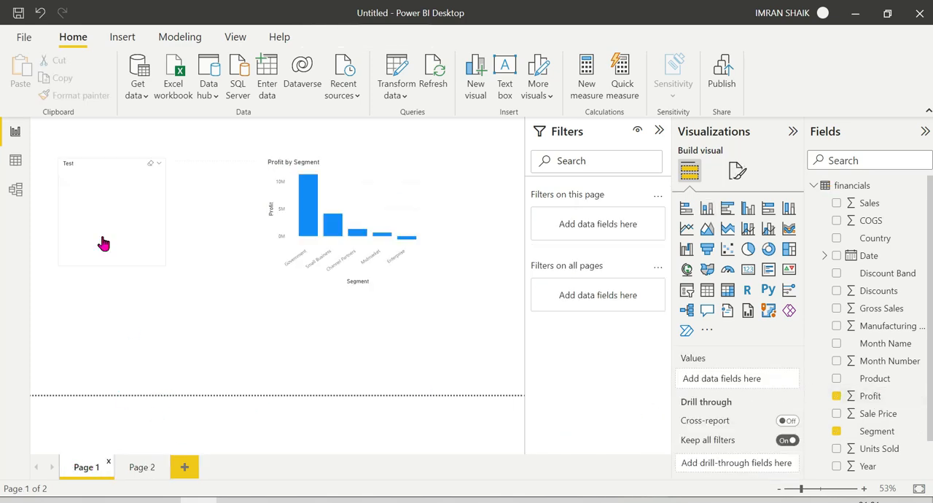
pyautogui.click(148, 467)
pyautogui.click(84, 469)
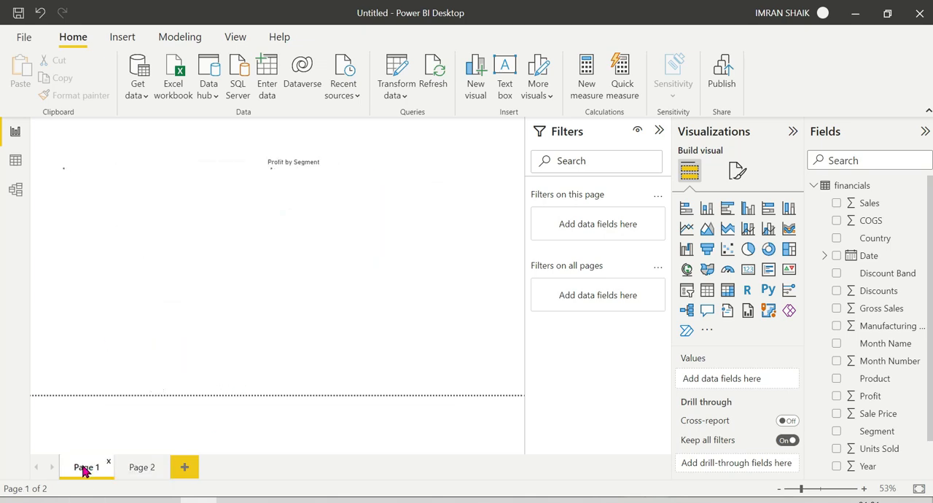